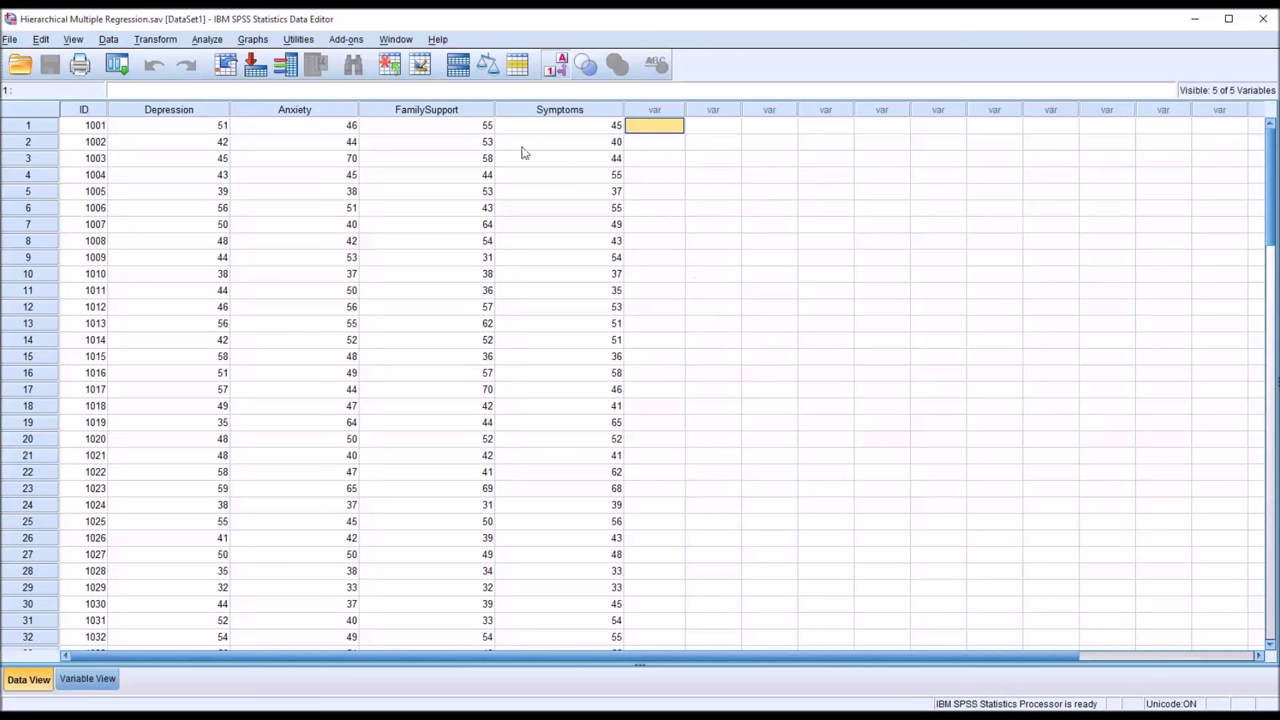
# Examine the Depression, Anxiety, FamilySupport and Symptoms columns of the data set, comparing the predictors with the outcome variable.
pyautogui.click(172, 116)
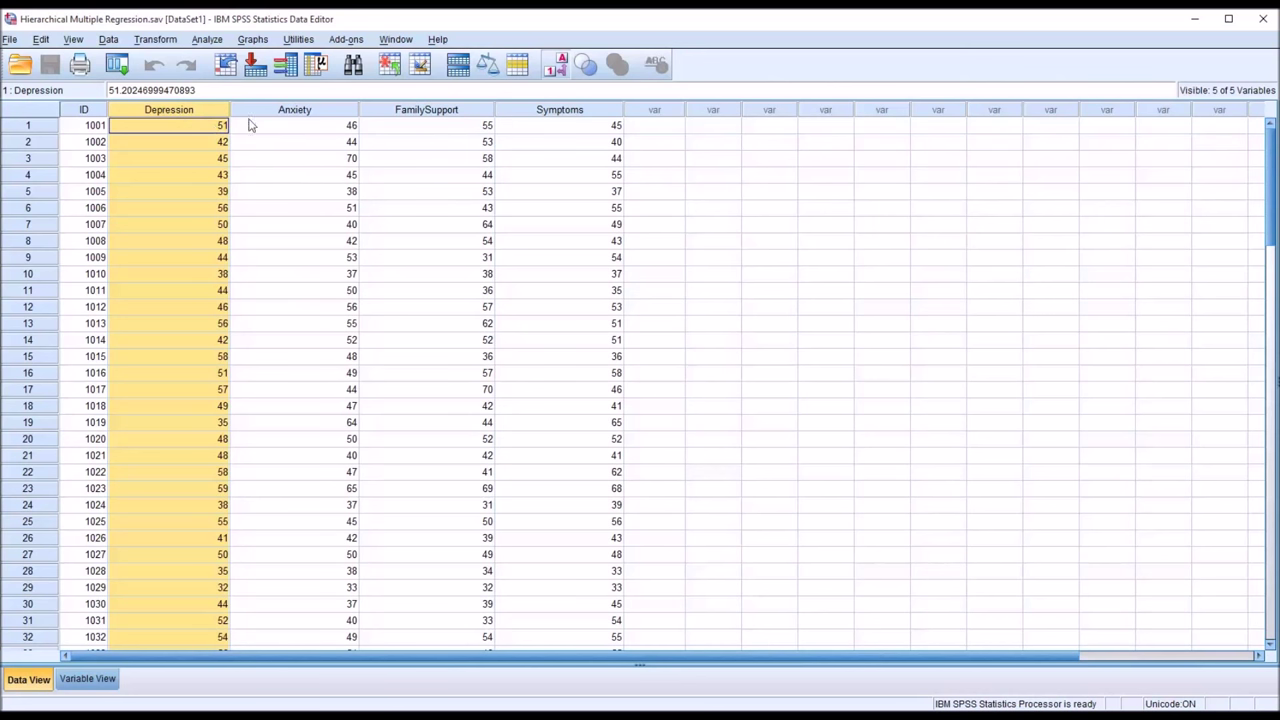
pyautogui.click(280, 113)
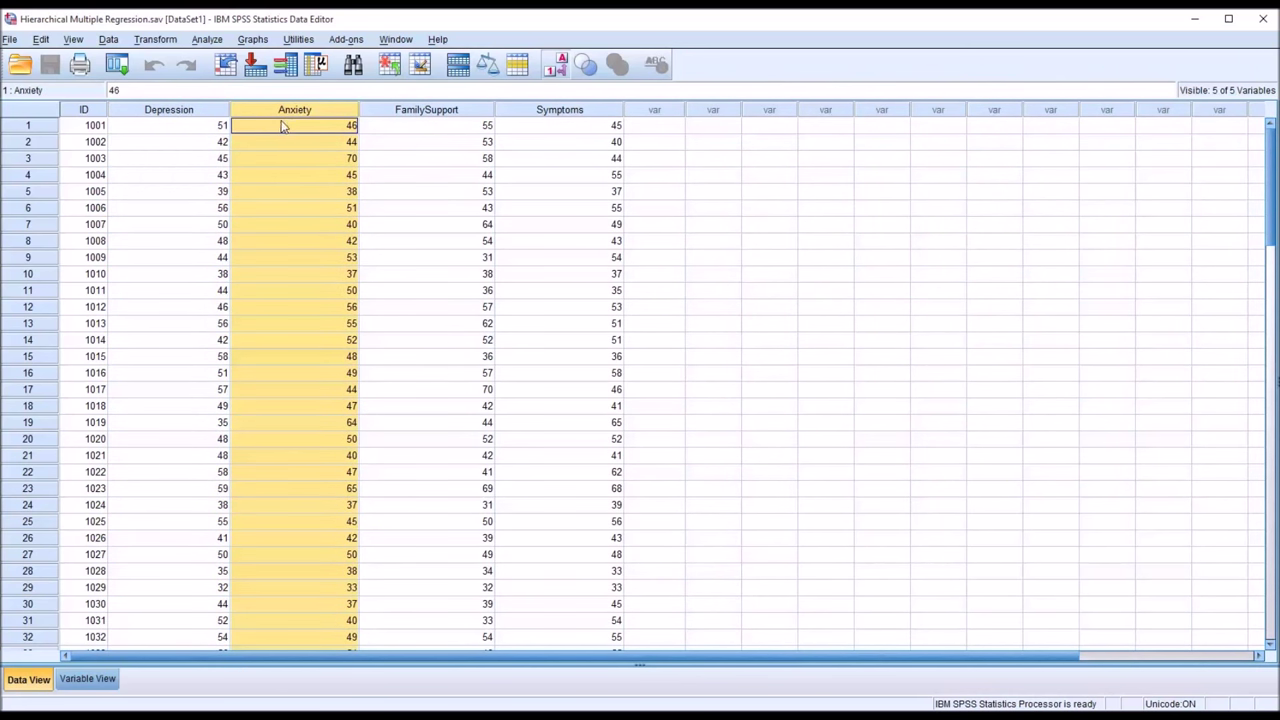
pyautogui.moveTo(190, 115); pyautogui.dragTo(243, 118)
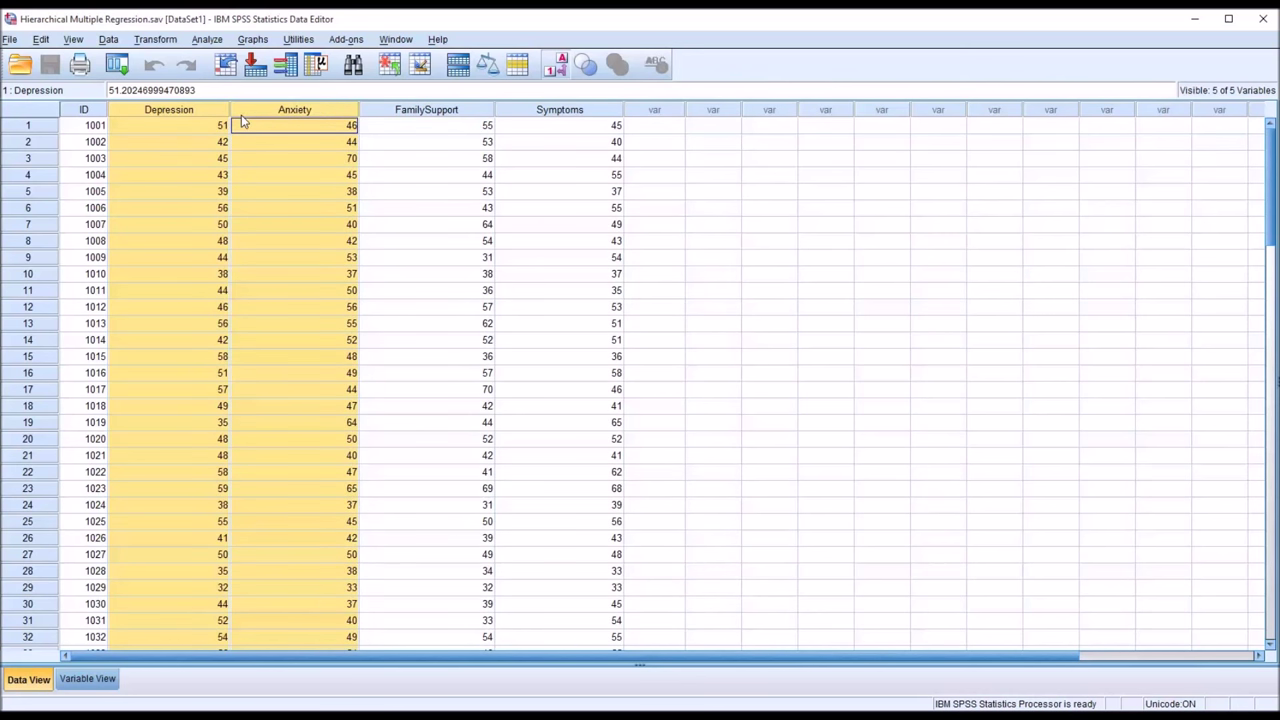
pyautogui.click(400, 115)
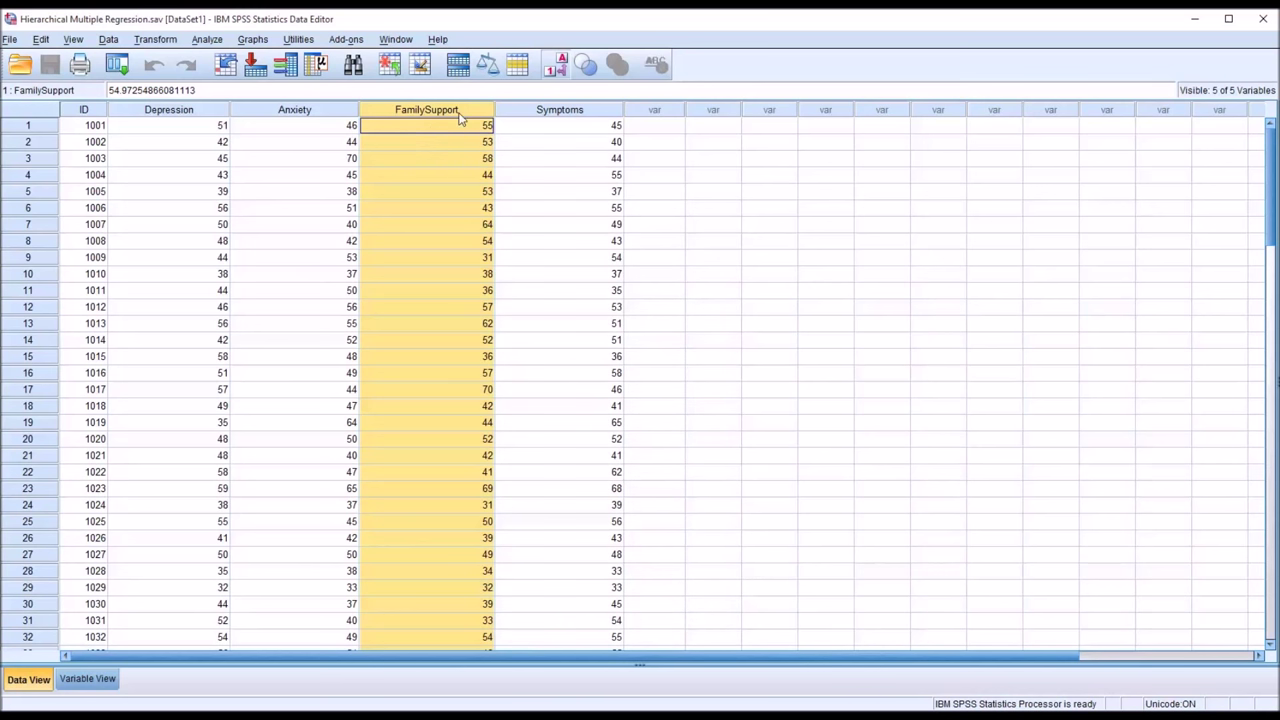
pyautogui.click(522, 117)
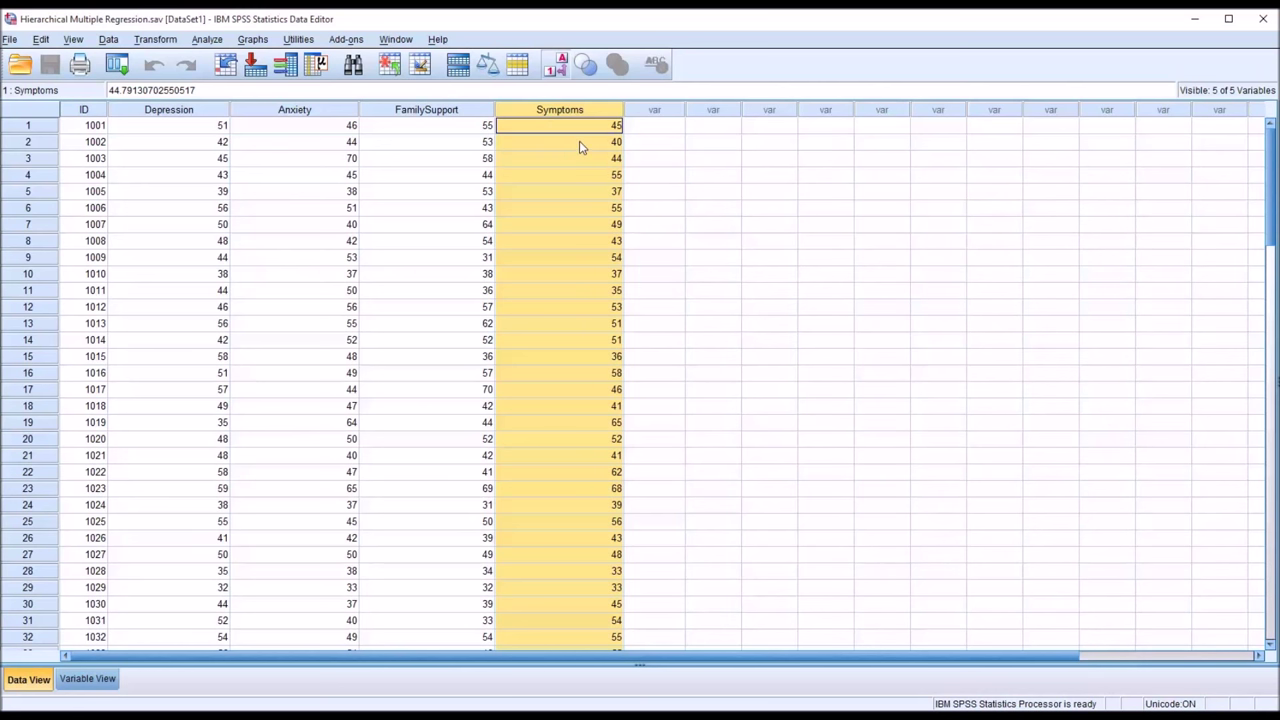
pyautogui.click(184, 128)
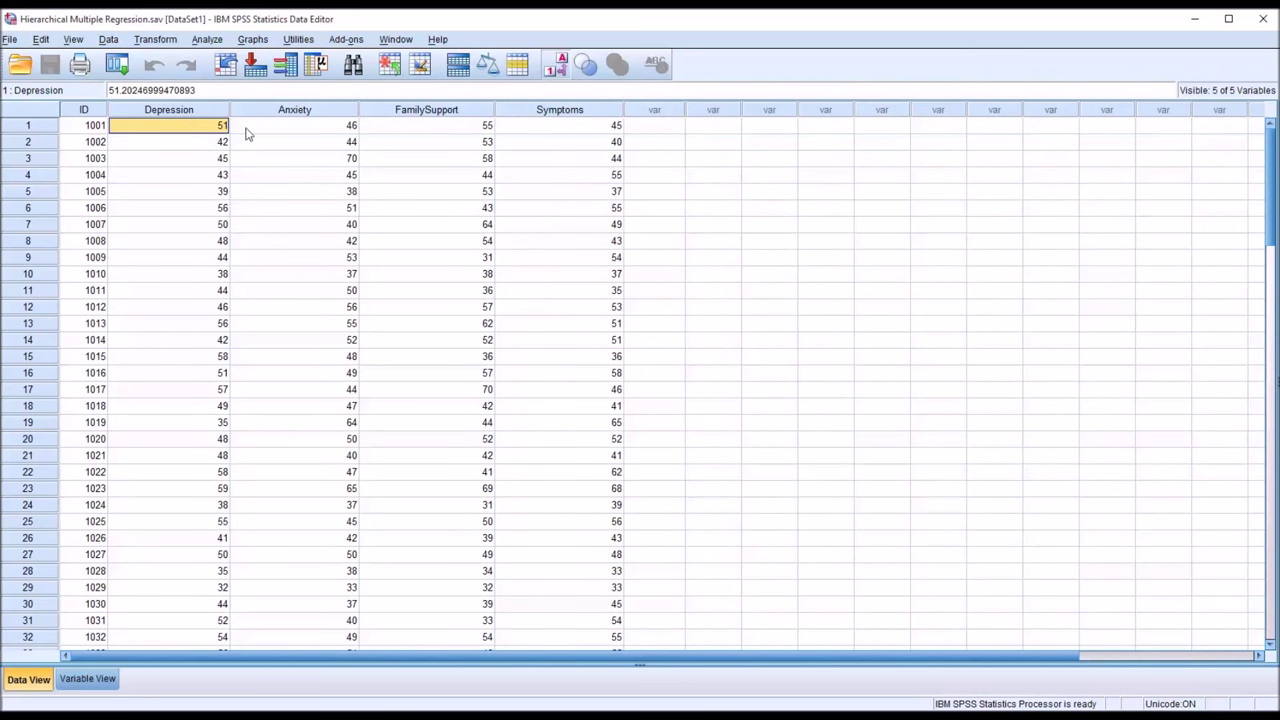
pyautogui.click(528, 134)
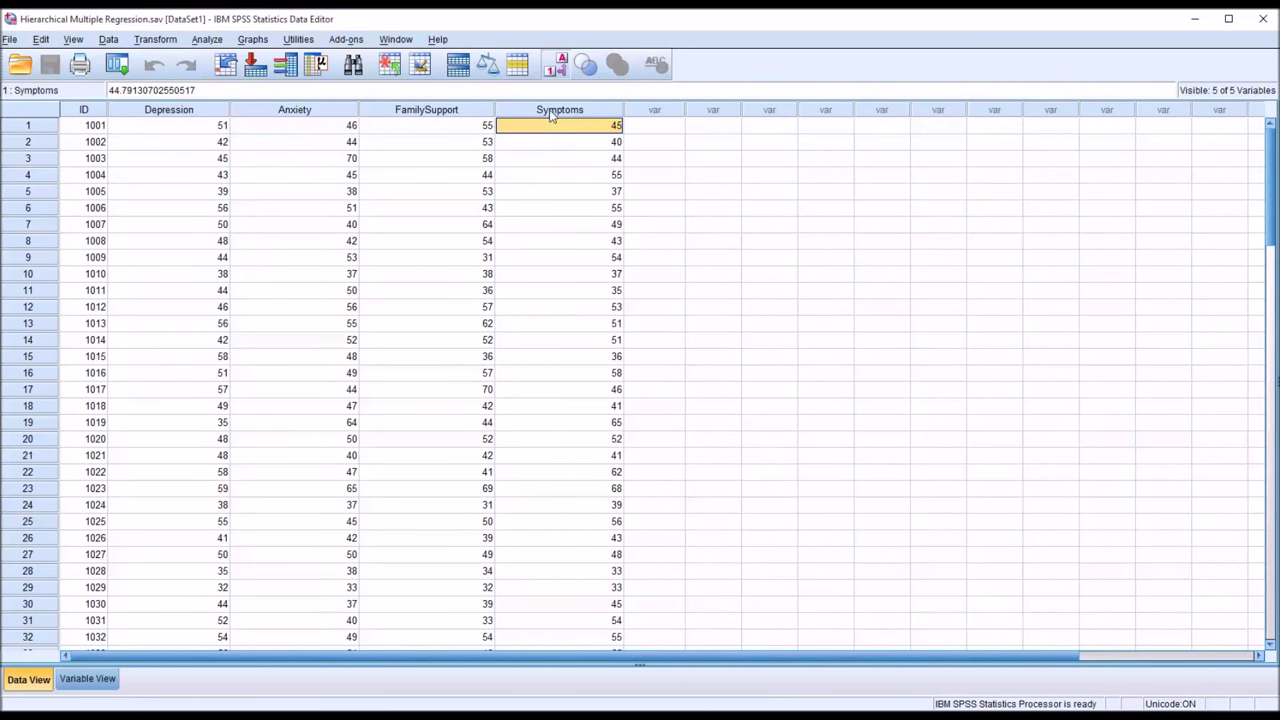
pyautogui.click(552, 112)
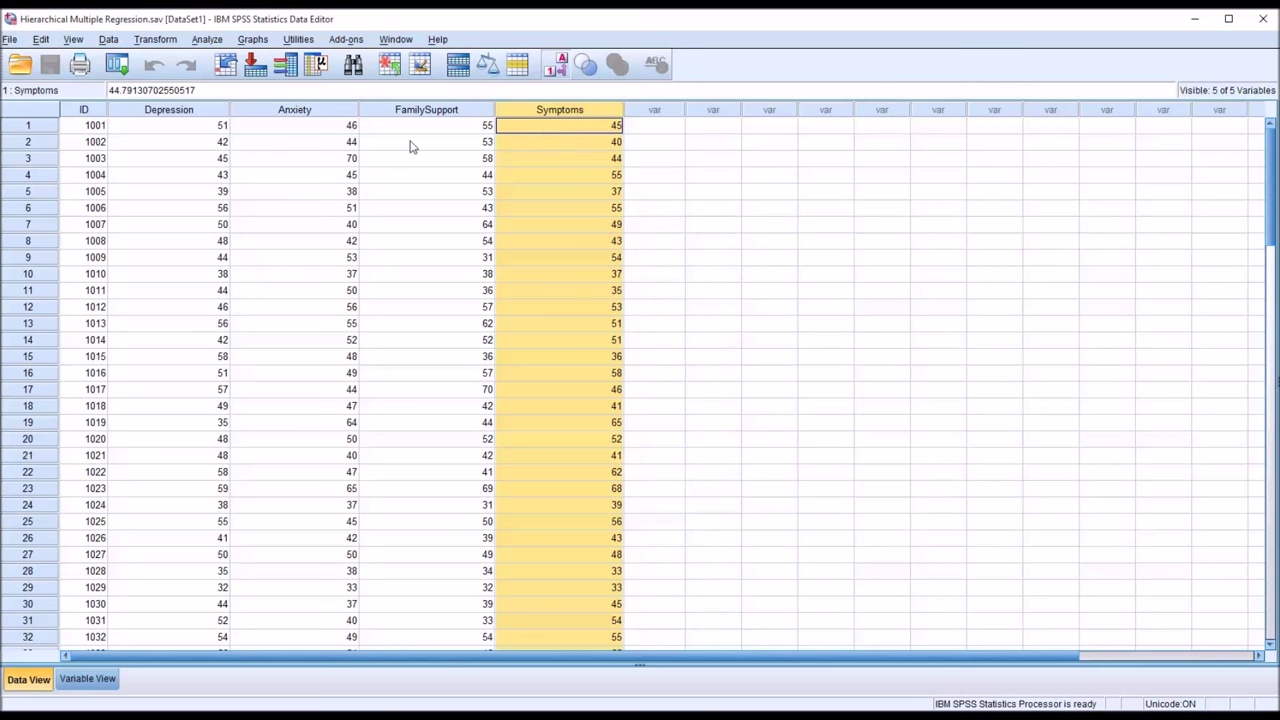
pyautogui.click(177, 127)
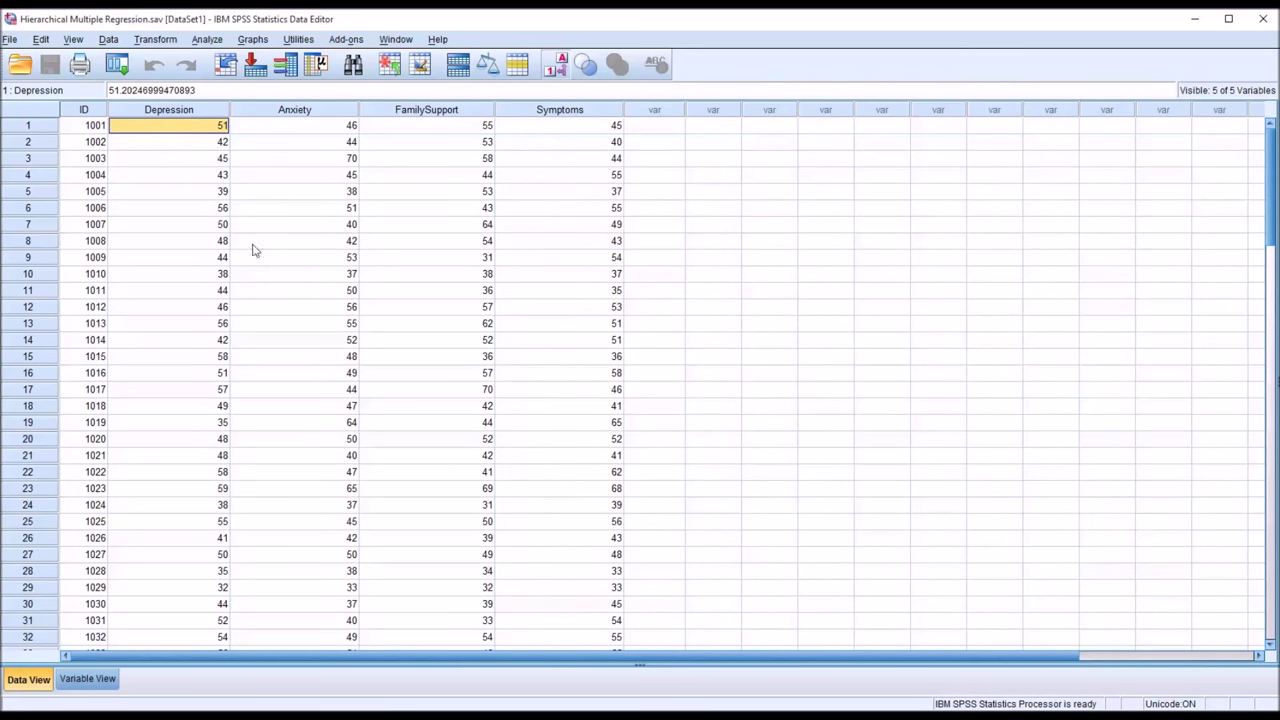
pyautogui.click(267, 128)
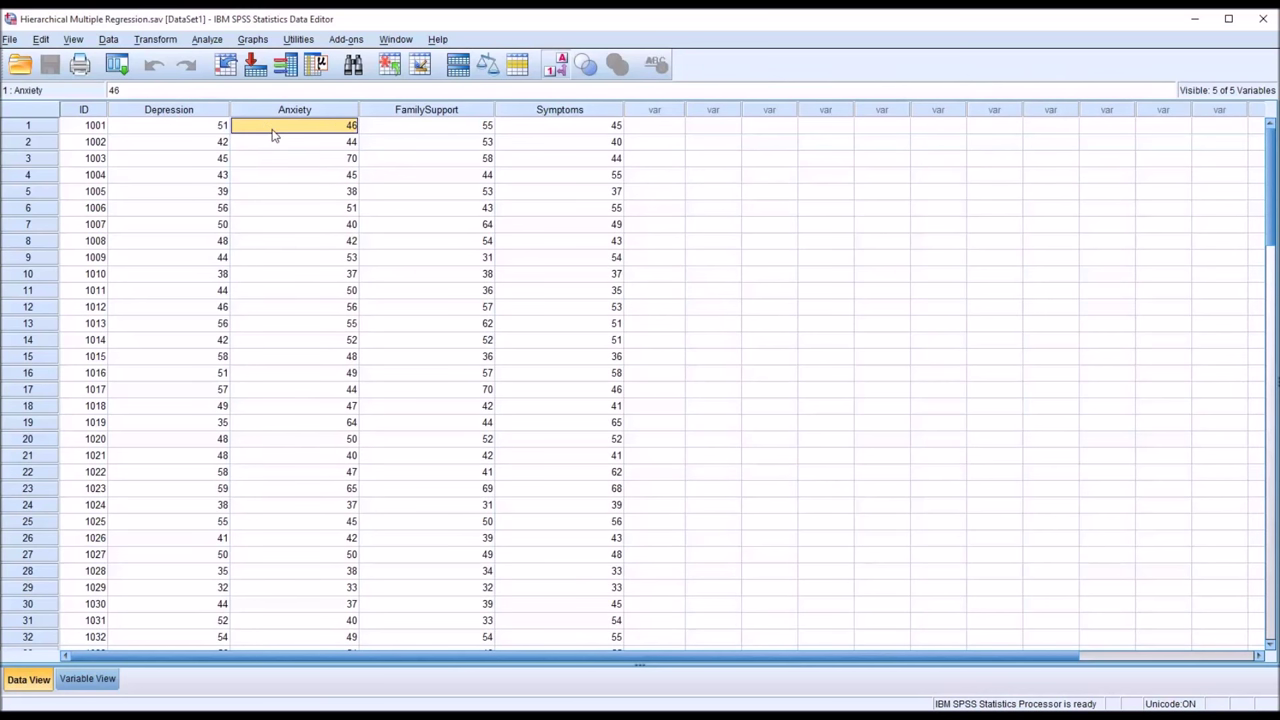
pyautogui.click(422, 112)
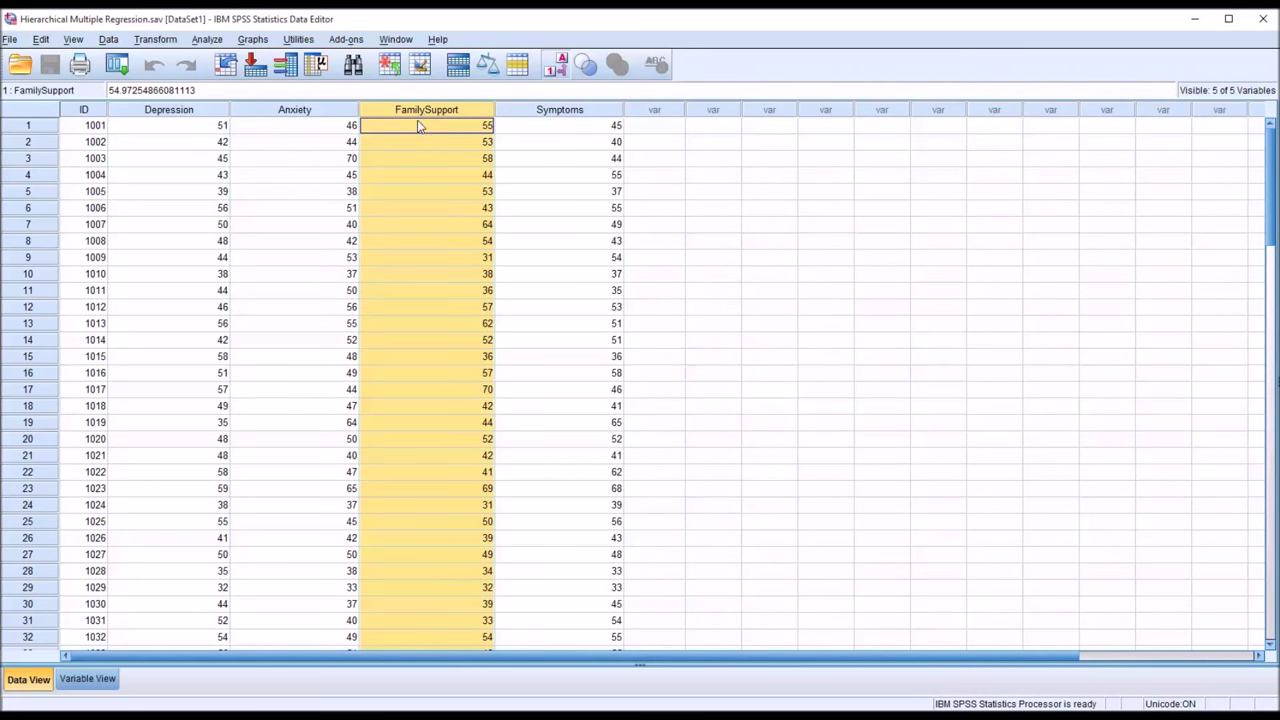
pyautogui.click(415, 128)
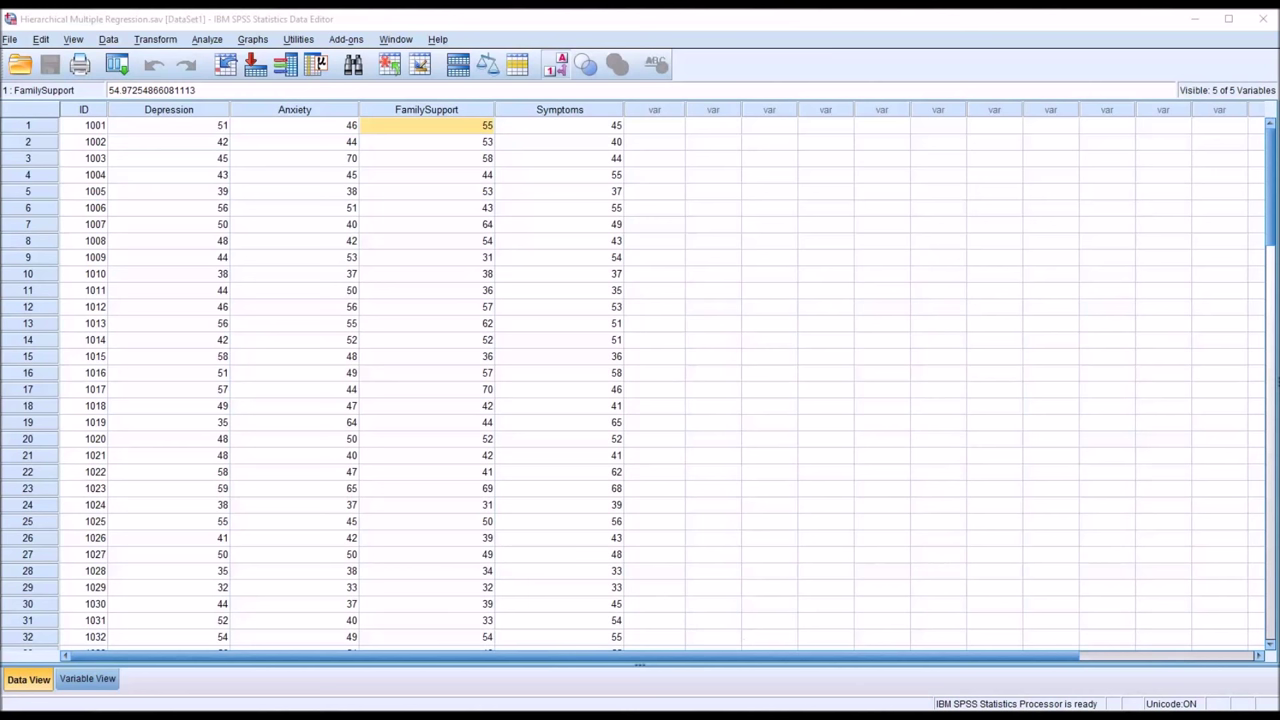
pyautogui.moveTo(200, 110); pyautogui.dragTo(238, 115)
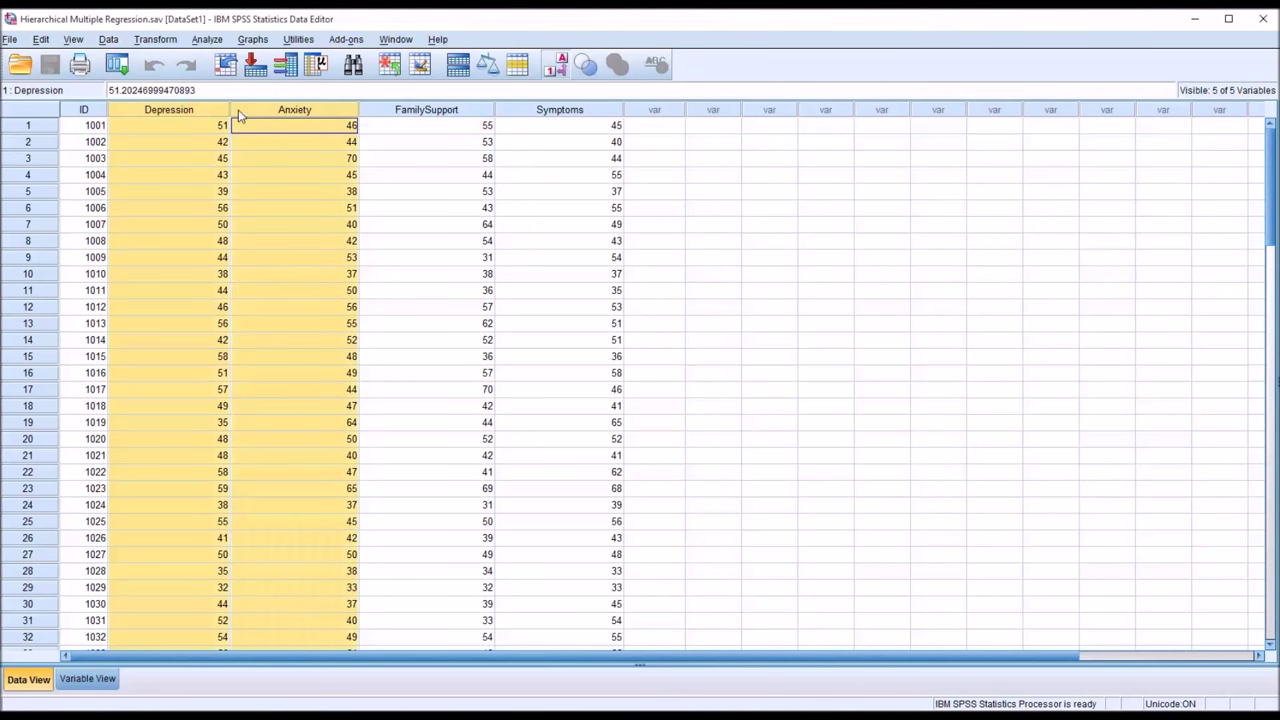
pyautogui.click(395, 111)
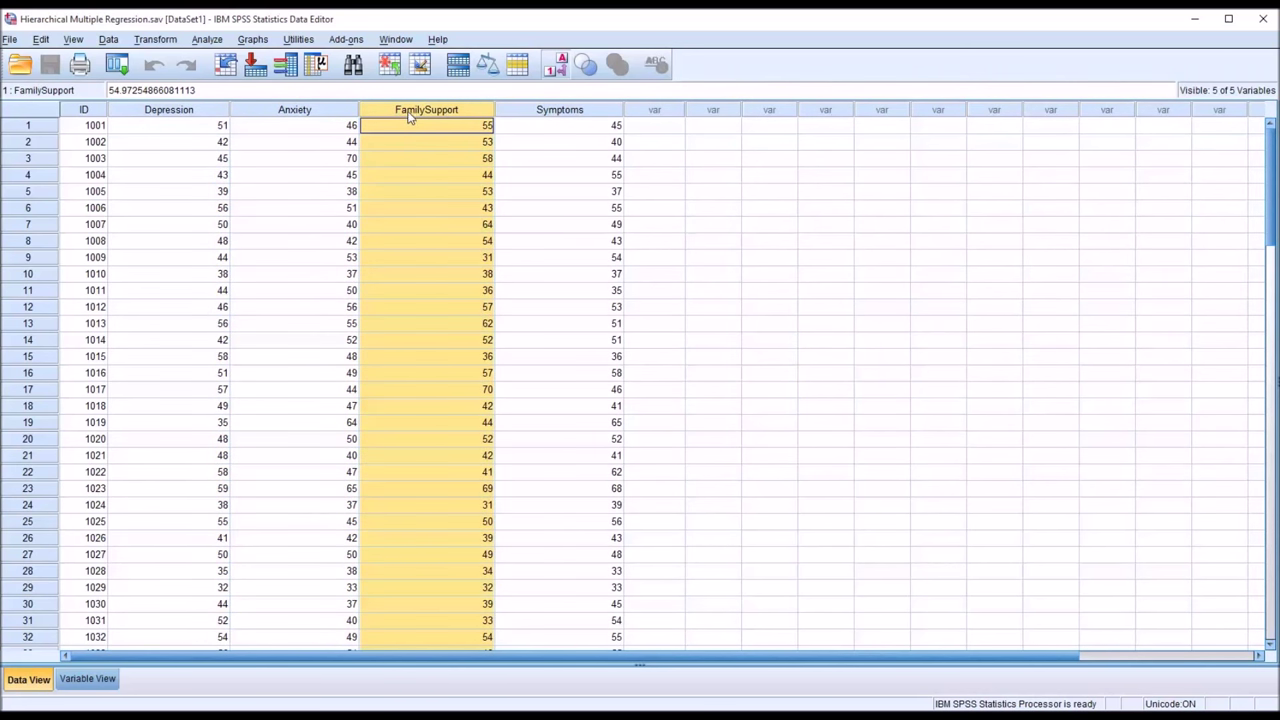
pyautogui.click(543, 114)
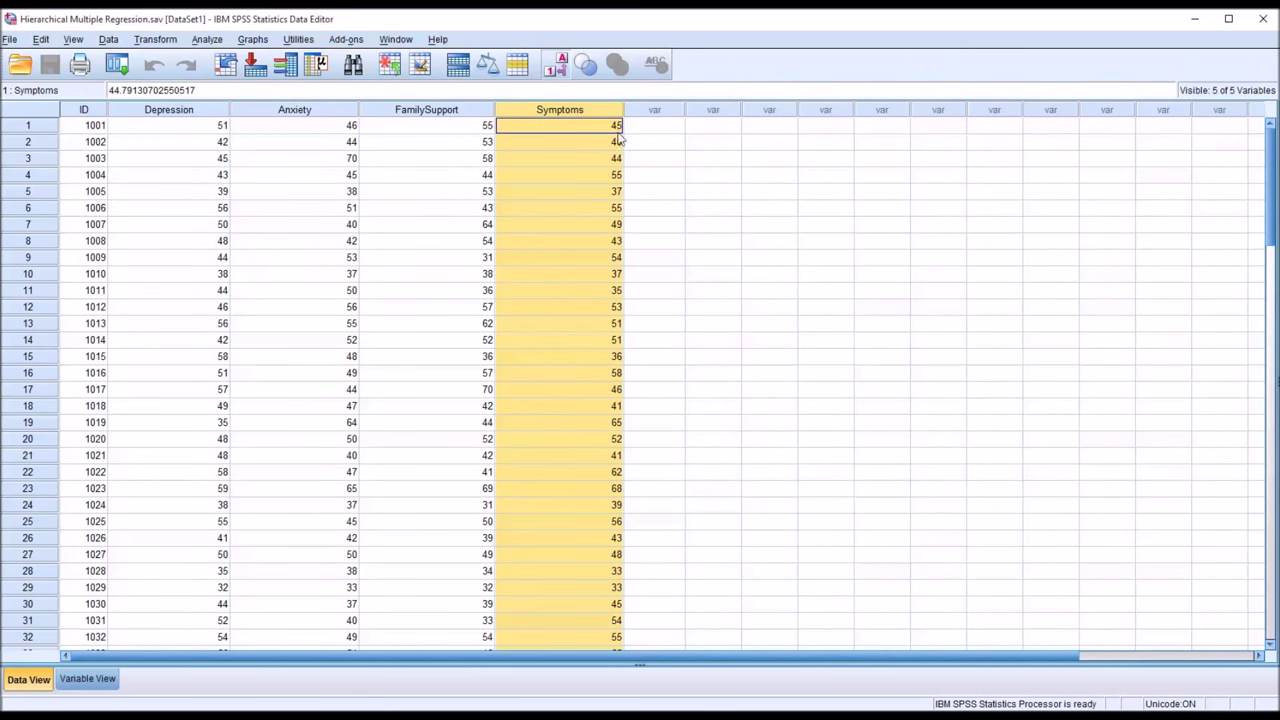
pyautogui.click(650, 127)
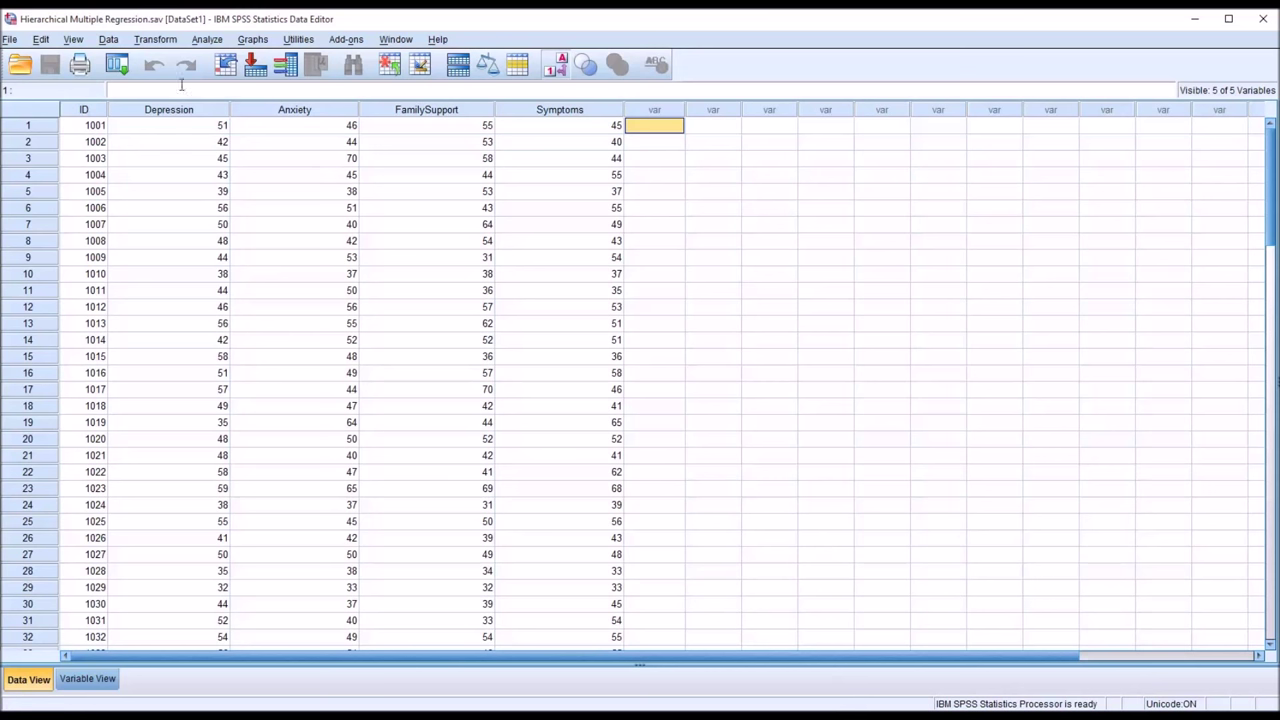
# Start an Explore analysis under descriptive statistics with Symptoms as the dependent variable.
pyautogui.click(204, 42)
pyautogui.moveTo(220, 80)
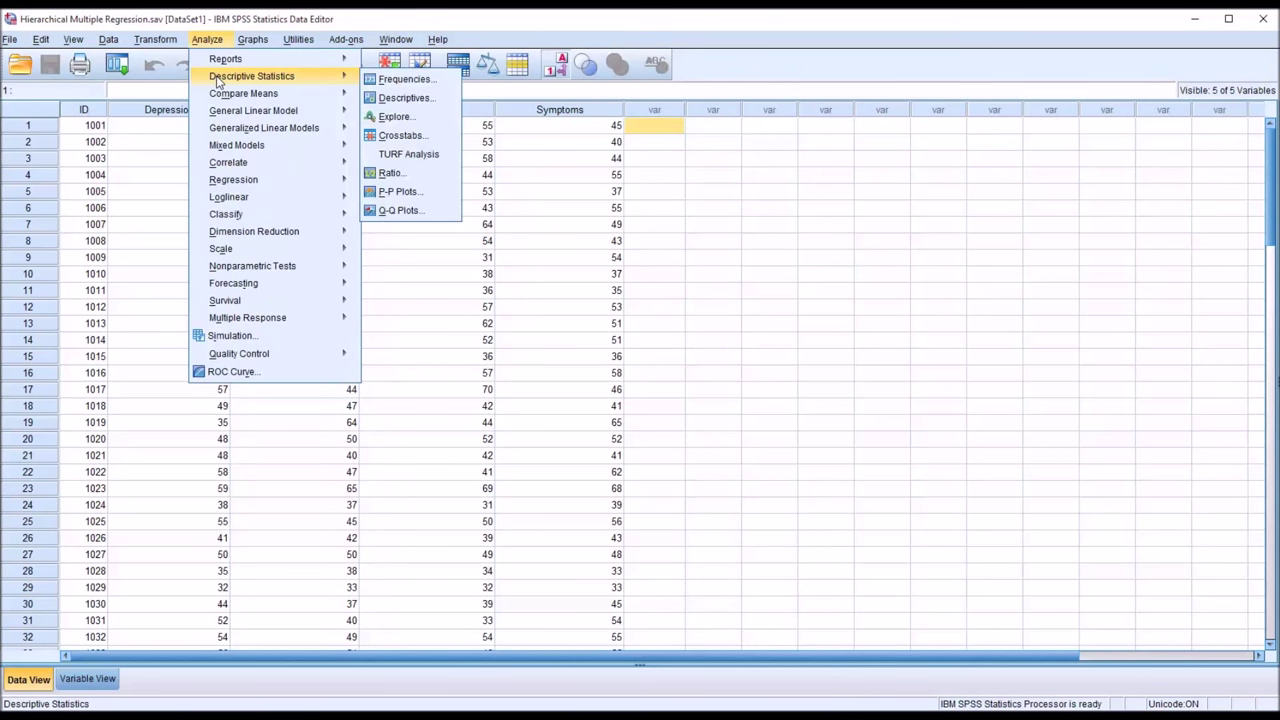
pyautogui.click(394, 117)
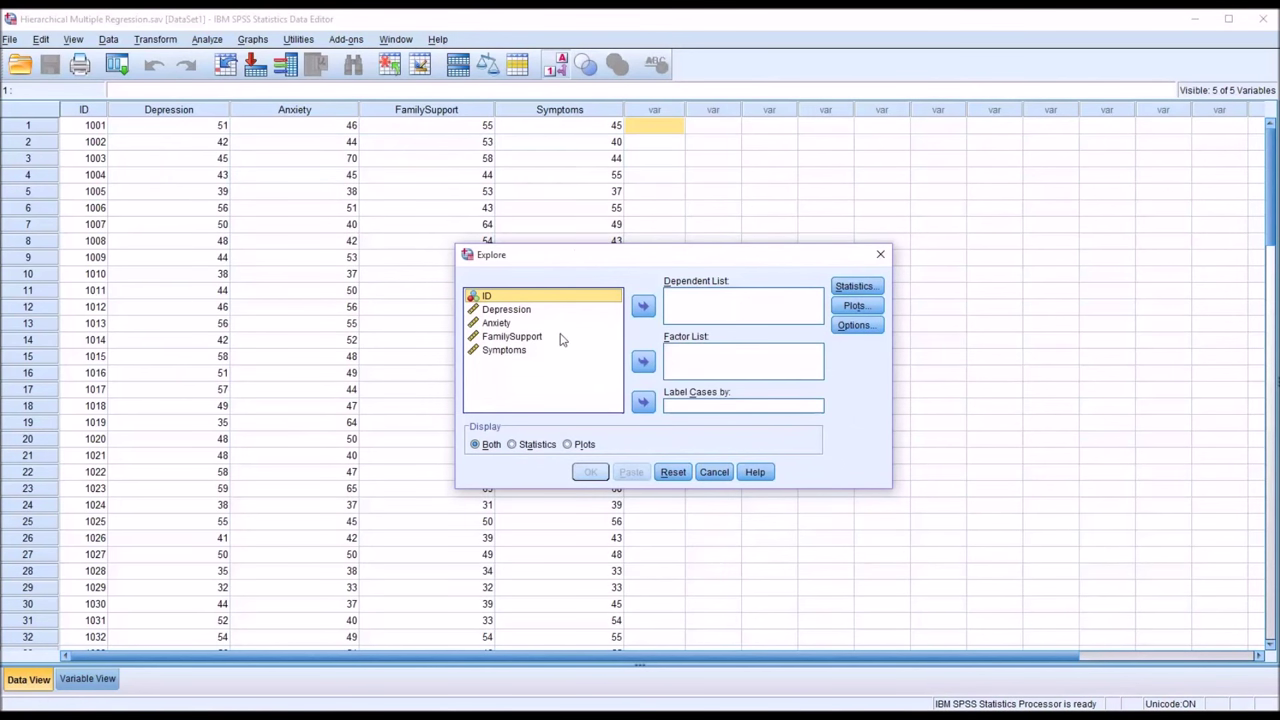
pyautogui.moveTo(505, 352); pyautogui.dragTo(684, 318)
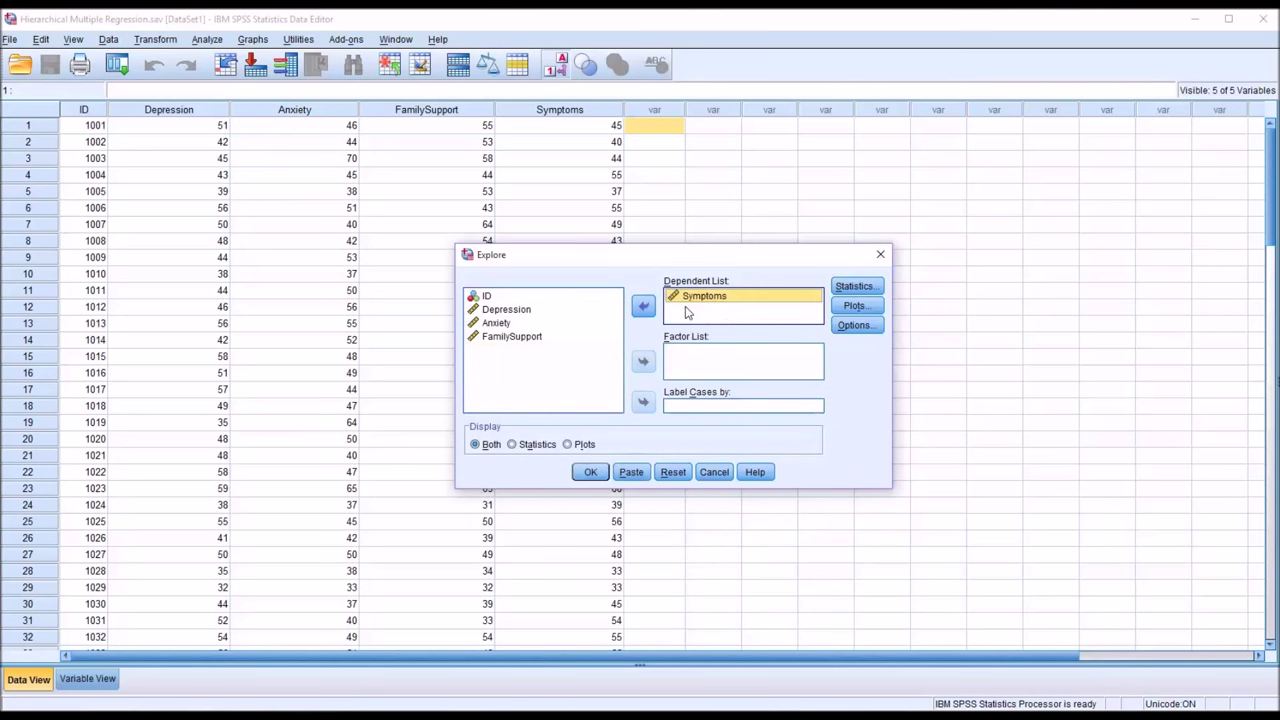
# Set the Explore plots to a histogram instead of stem-and-leaf, and include normality plots with tests.
pyautogui.click(845, 308)
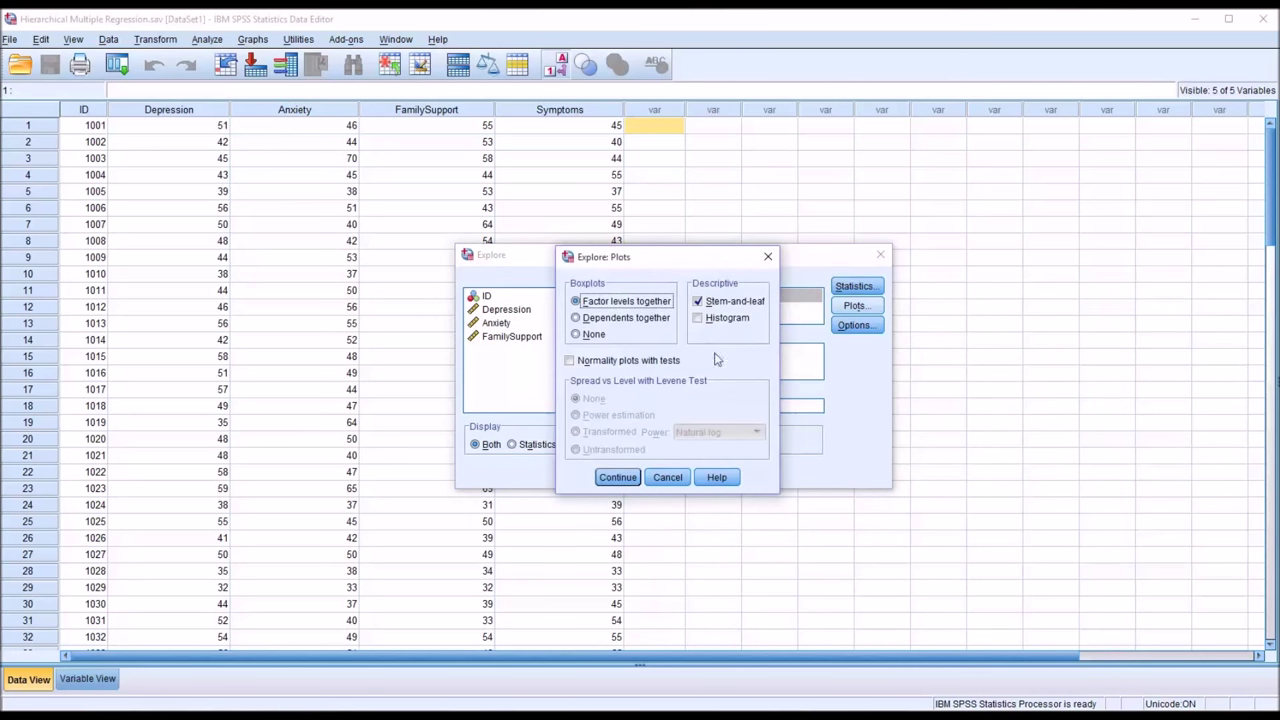
pyautogui.click(698, 301)
pyautogui.click(699, 318)
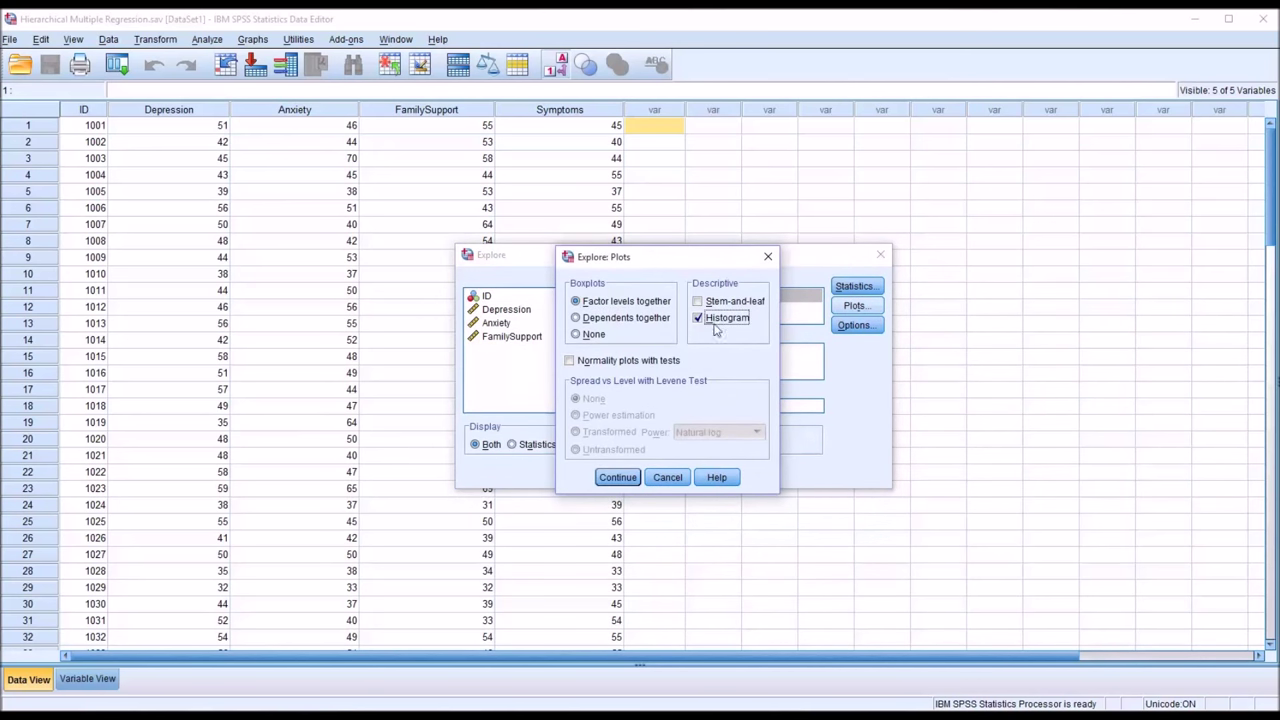
pyautogui.click(570, 362)
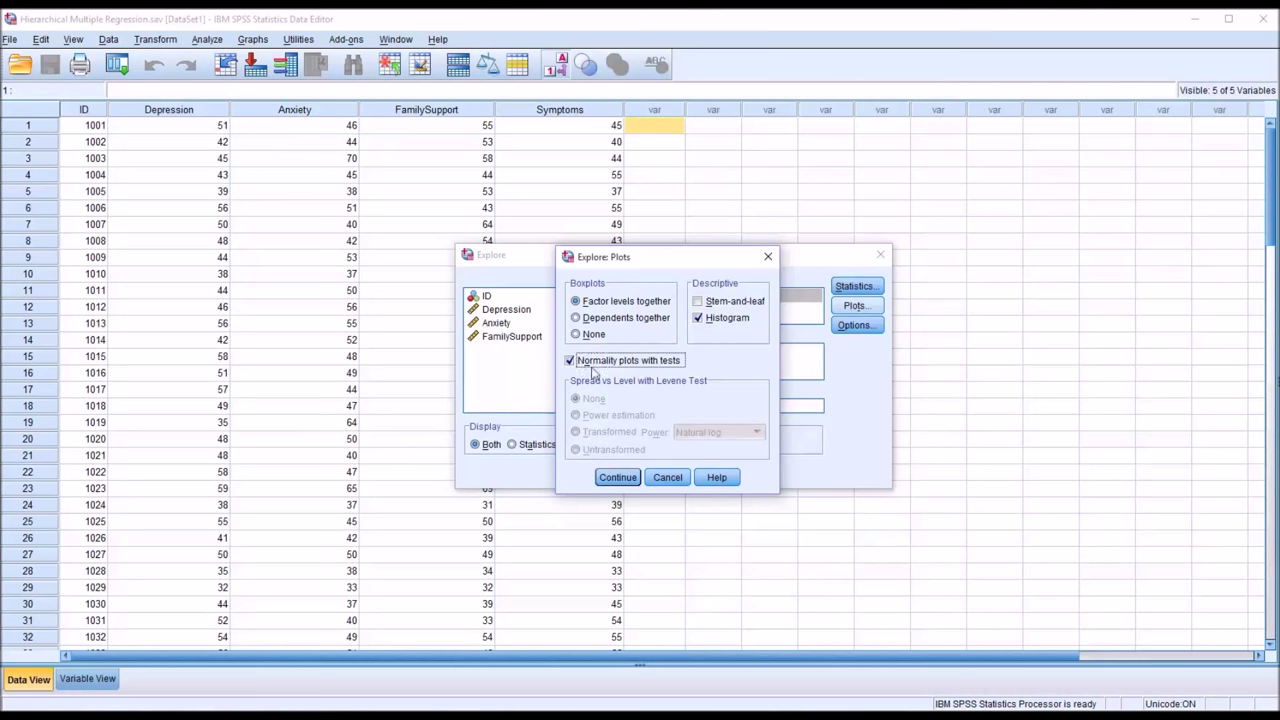
pyautogui.click(617, 479)
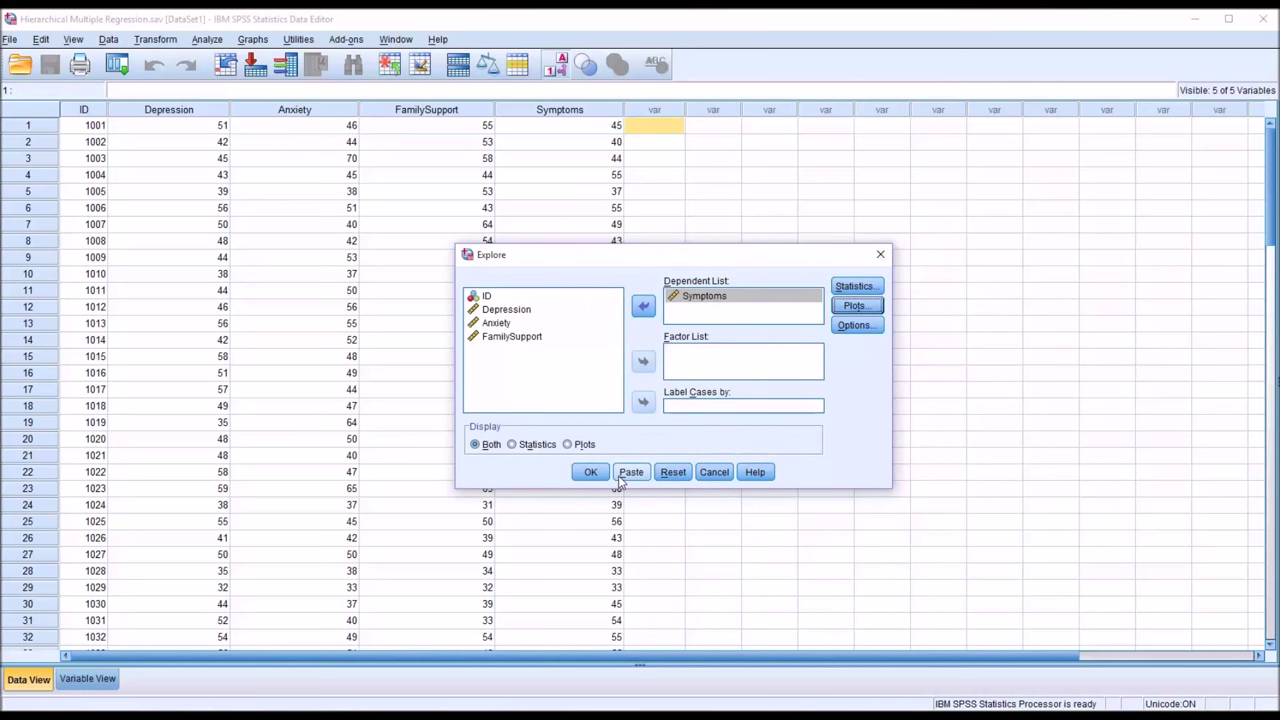
# Run the Explore analysis and look over its descriptives and normality output before returning to the data set.
pyautogui.click(591, 474)
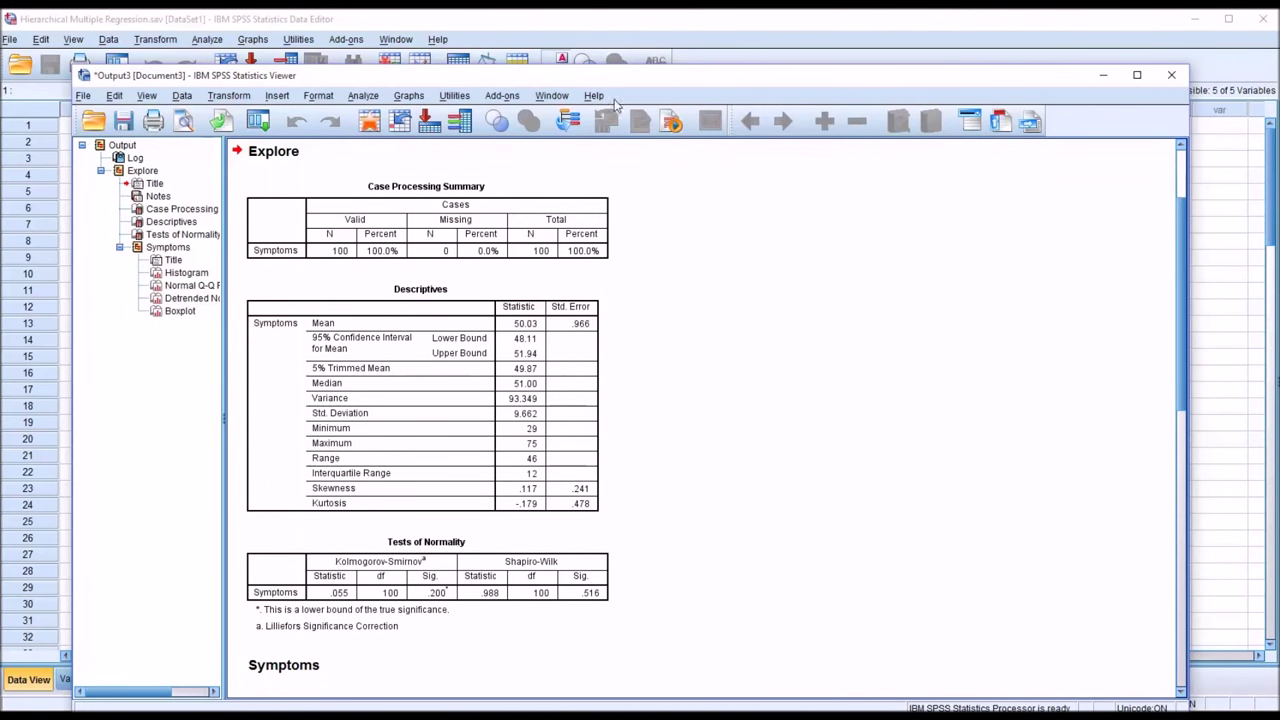
pyautogui.moveTo(618, 82); pyautogui.dragTo(625, 58)
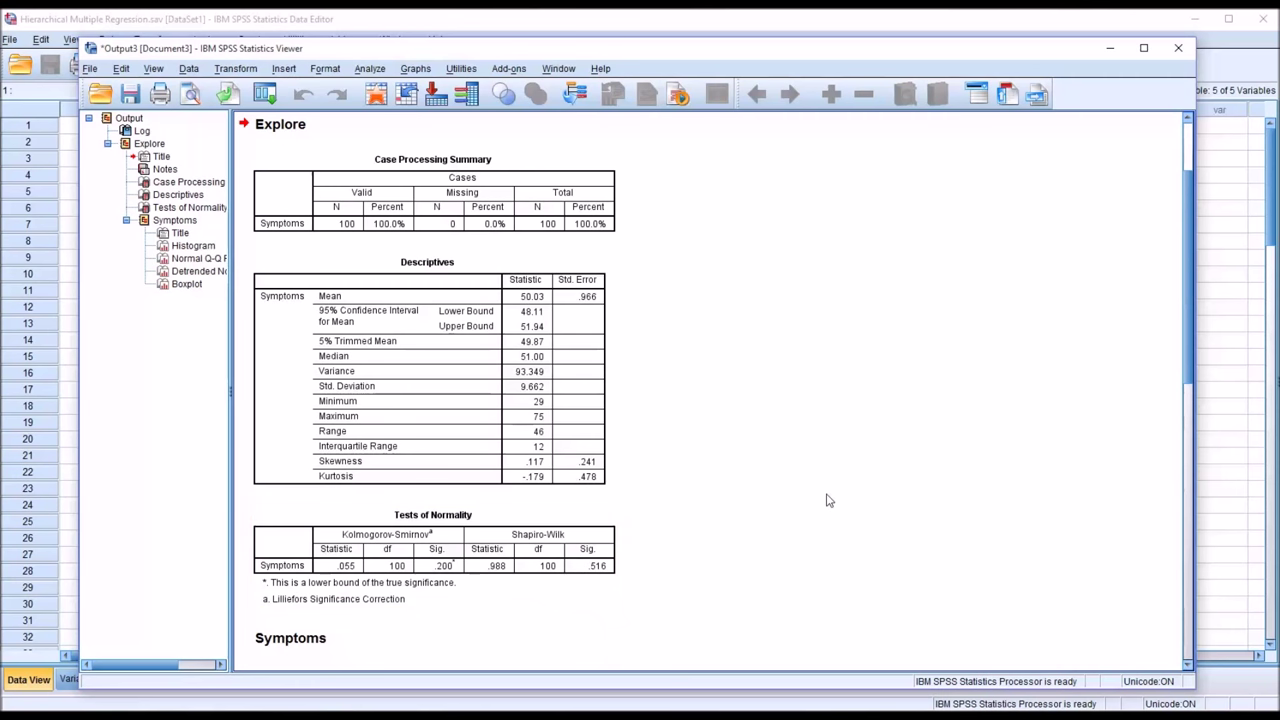
pyautogui.click(636, 28)
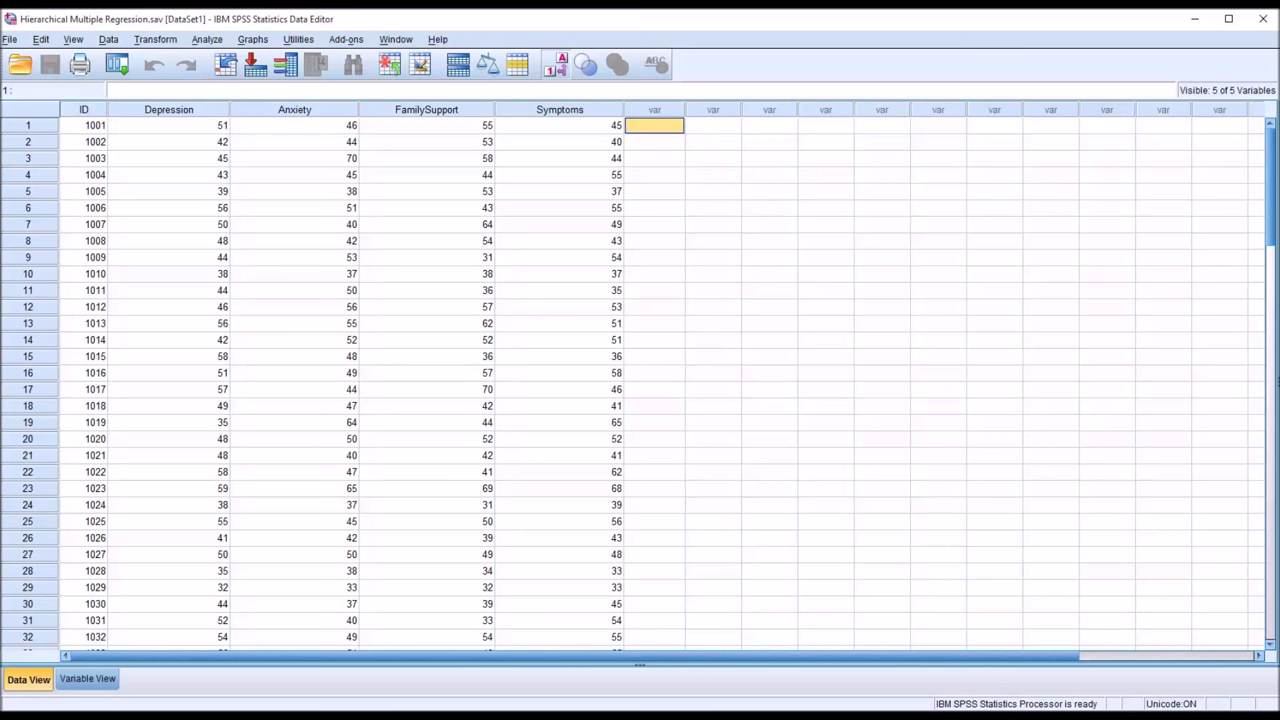
# Start a linear regression with Symptoms as the dependent variable and FamilySupport as the independent variable in block 1.
pyautogui.click(203, 42)
pyautogui.moveTo(236, 170)
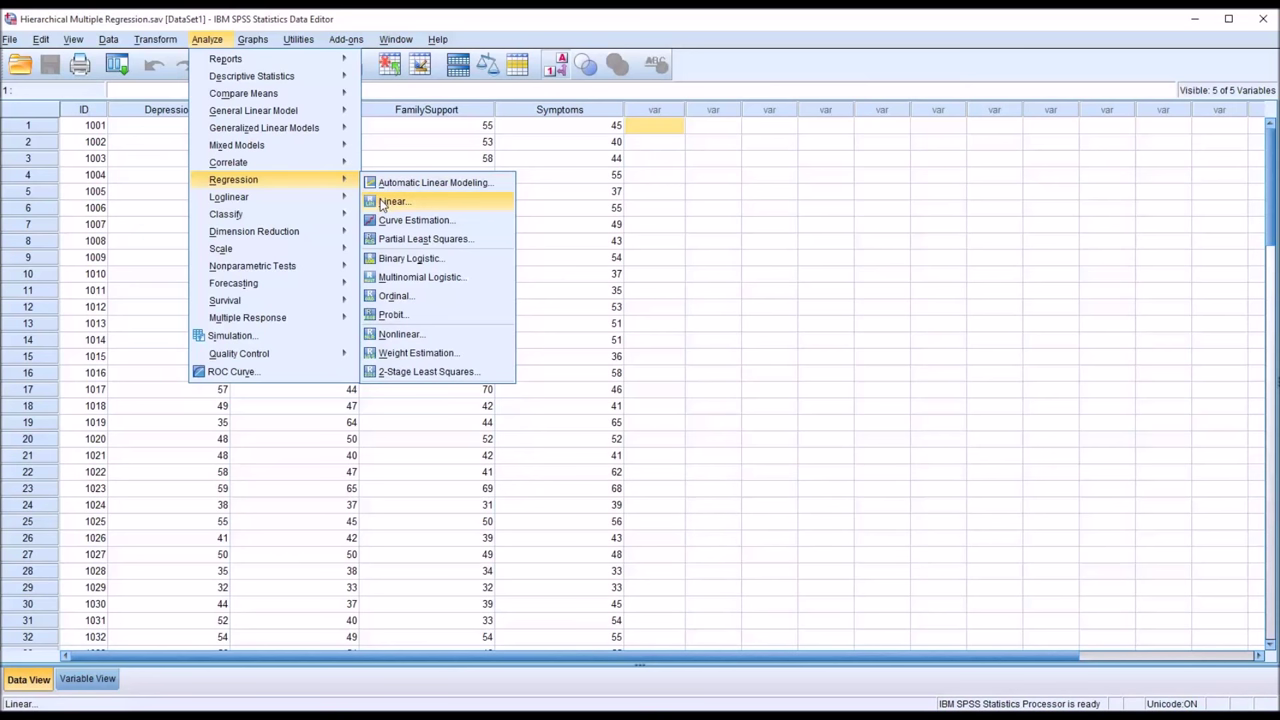
pyautogui.click(390, 201)
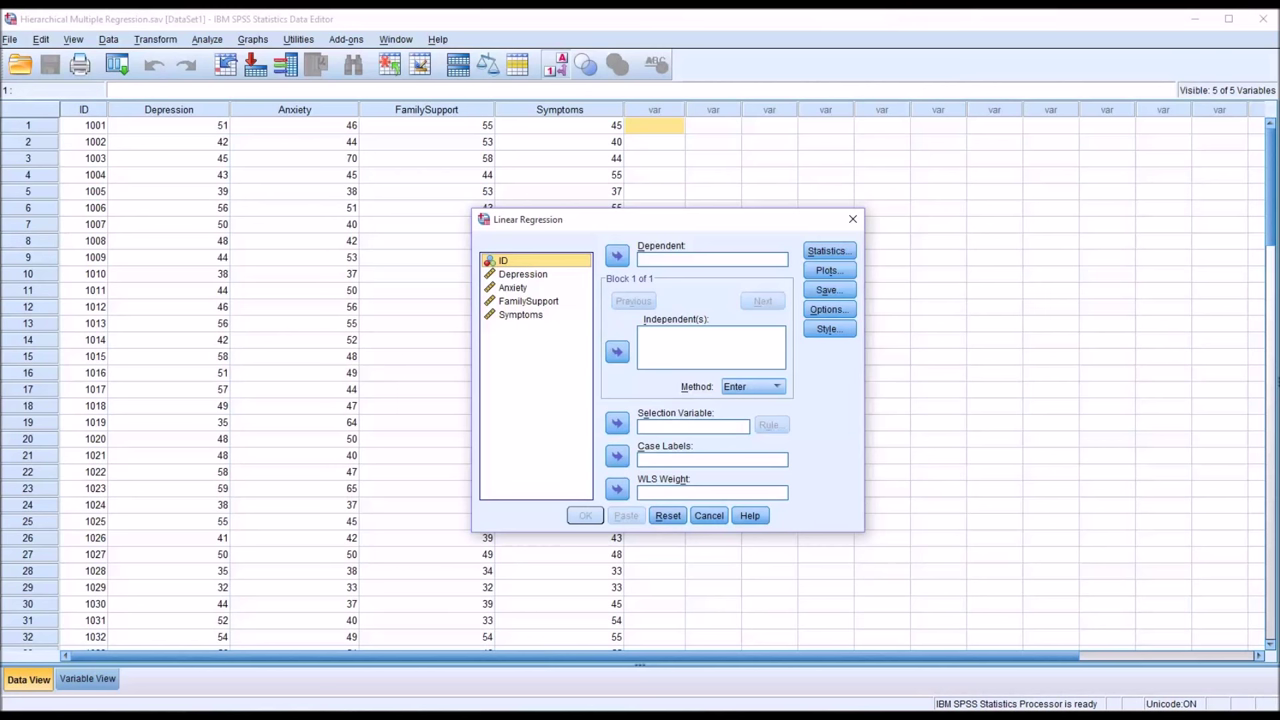
pyautogui.moveTo(524, 320); pyautogui.dragTo(651, 260)
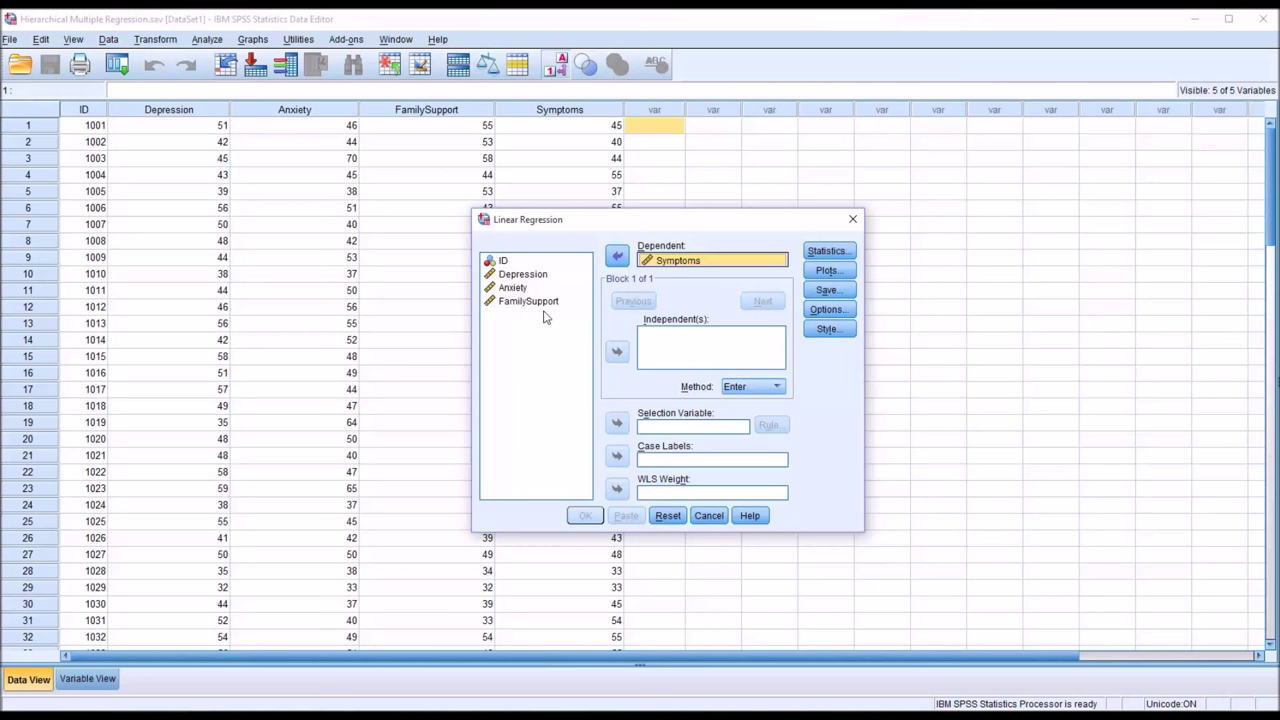
pyautogui.moveTo(528, 301); pyautogui.dragTo(657, 347)
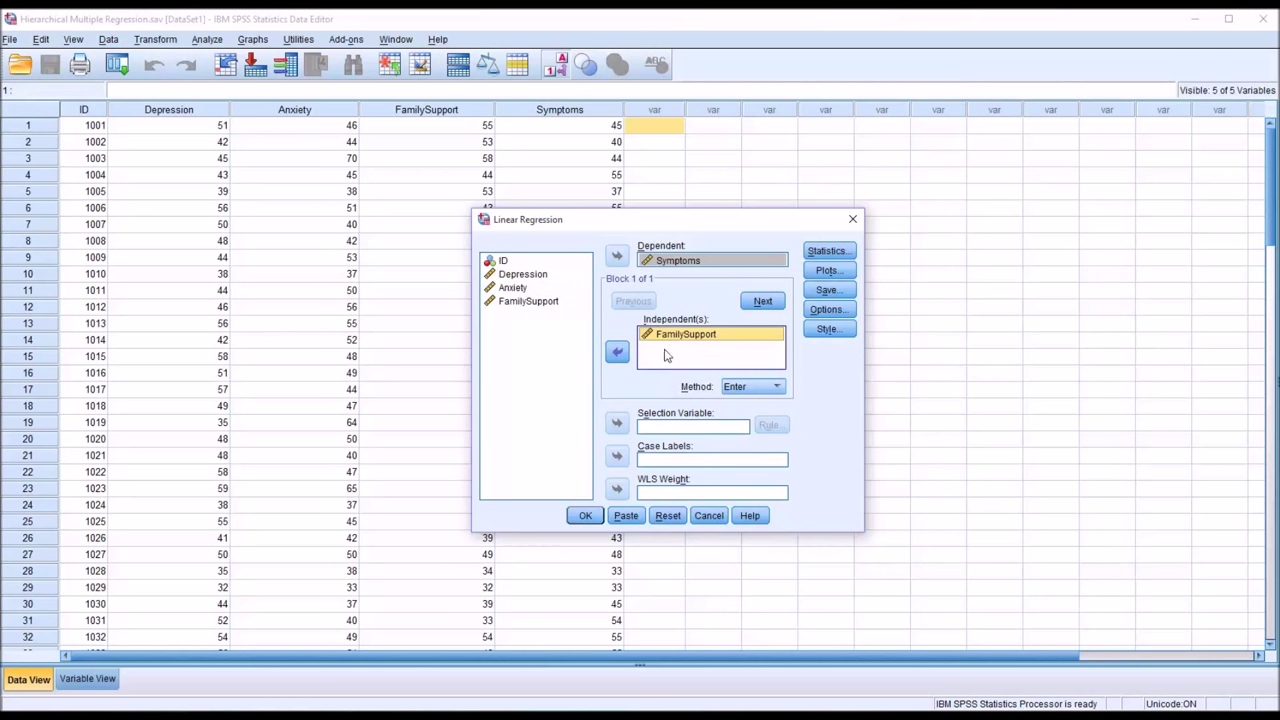
# Add a second block with Depression and Anxiety as independent variables, and check the contents of both blocks.
pyautogui.click(760, 302)
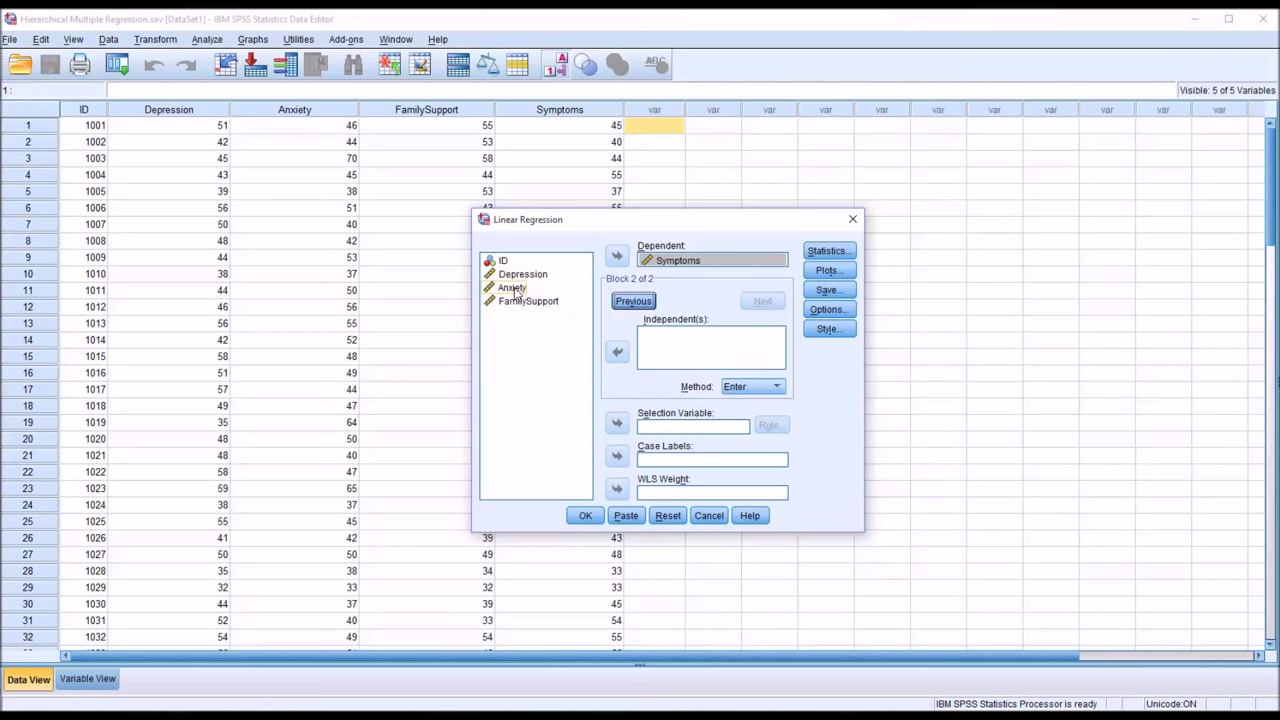
pyautogui.moveTo(520, 275); pyautogui.dragTo(652, 344)
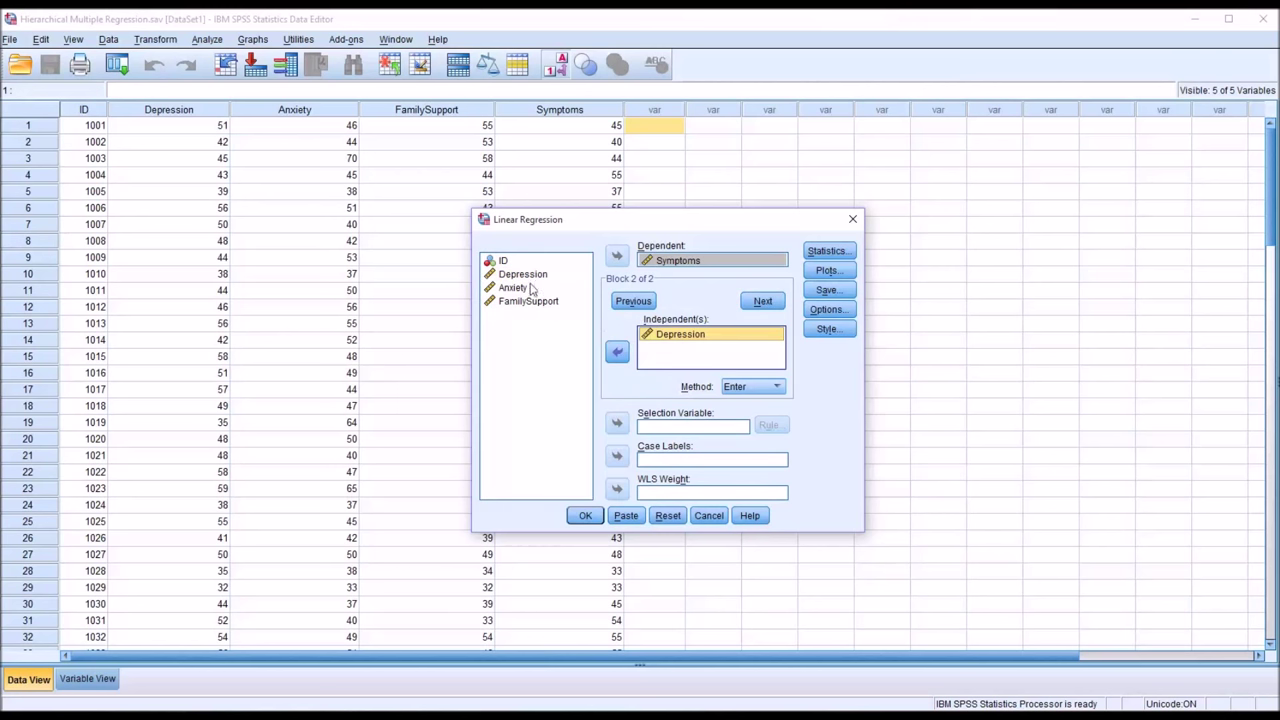
pyautogui.moveTo(516, 289); pyautogui.dragTo(652, 356)
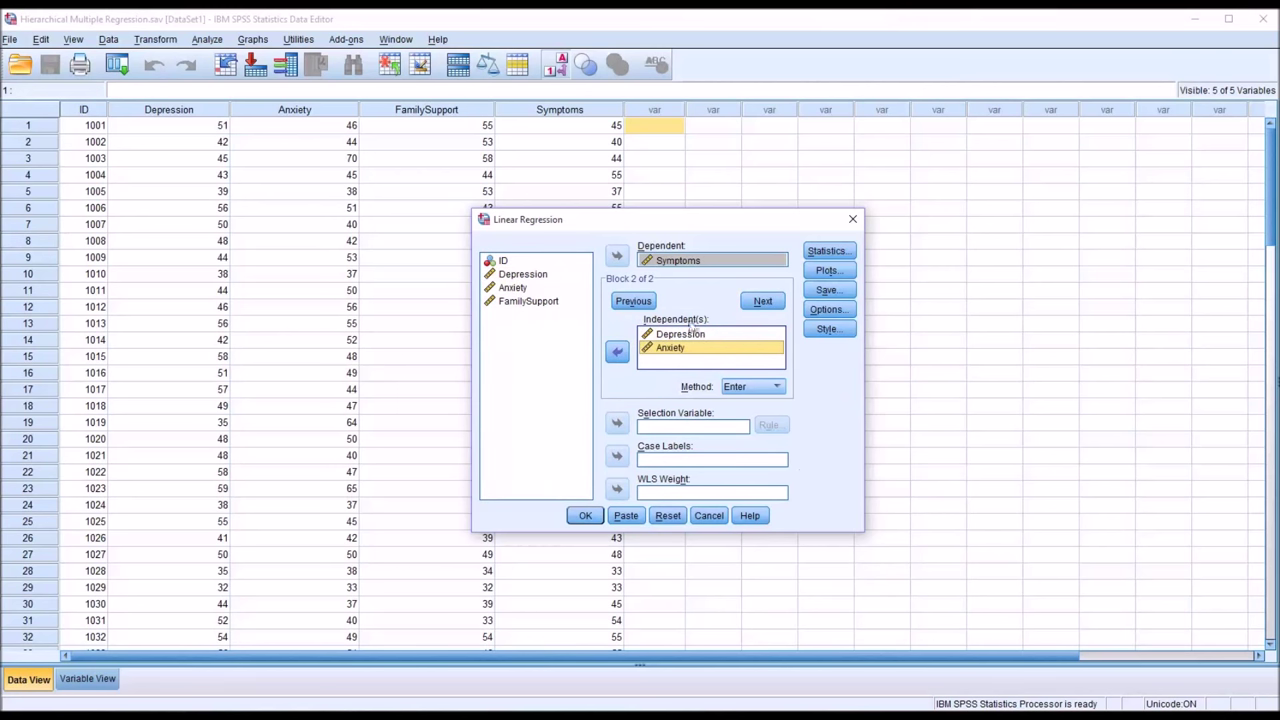
pyautogui.click(633, 301)
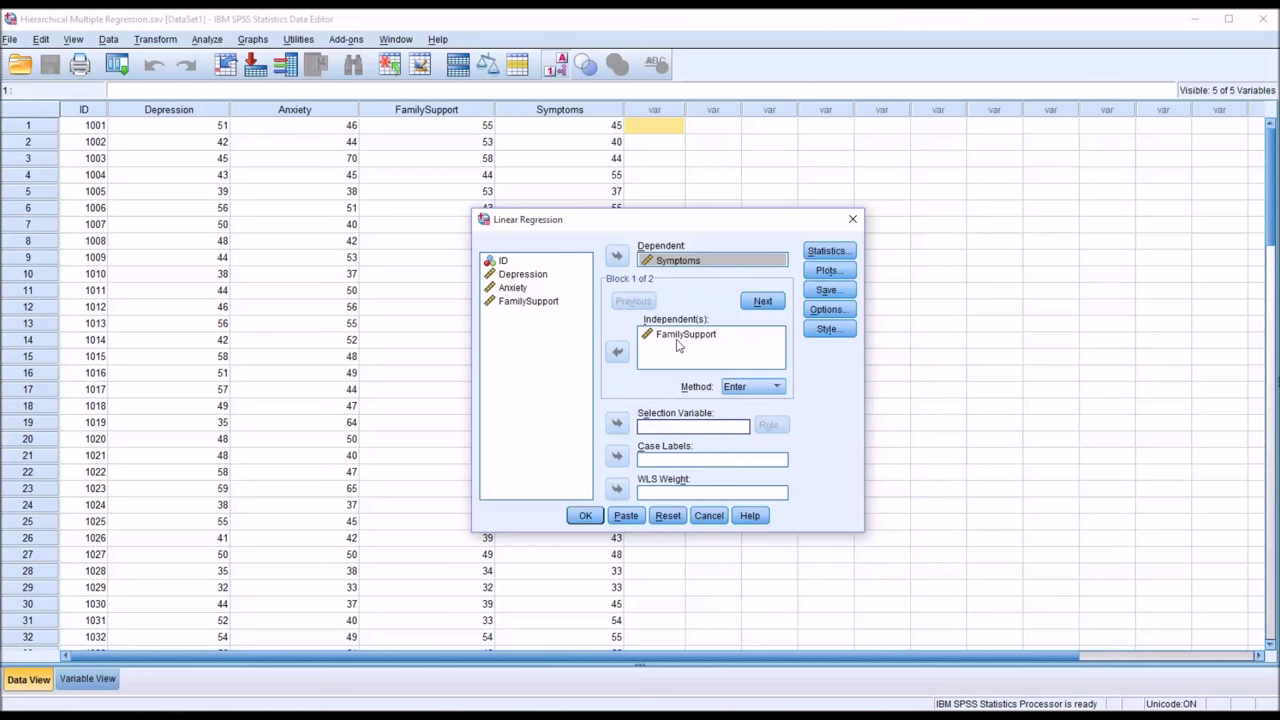
pyautogui.click(759, 301)
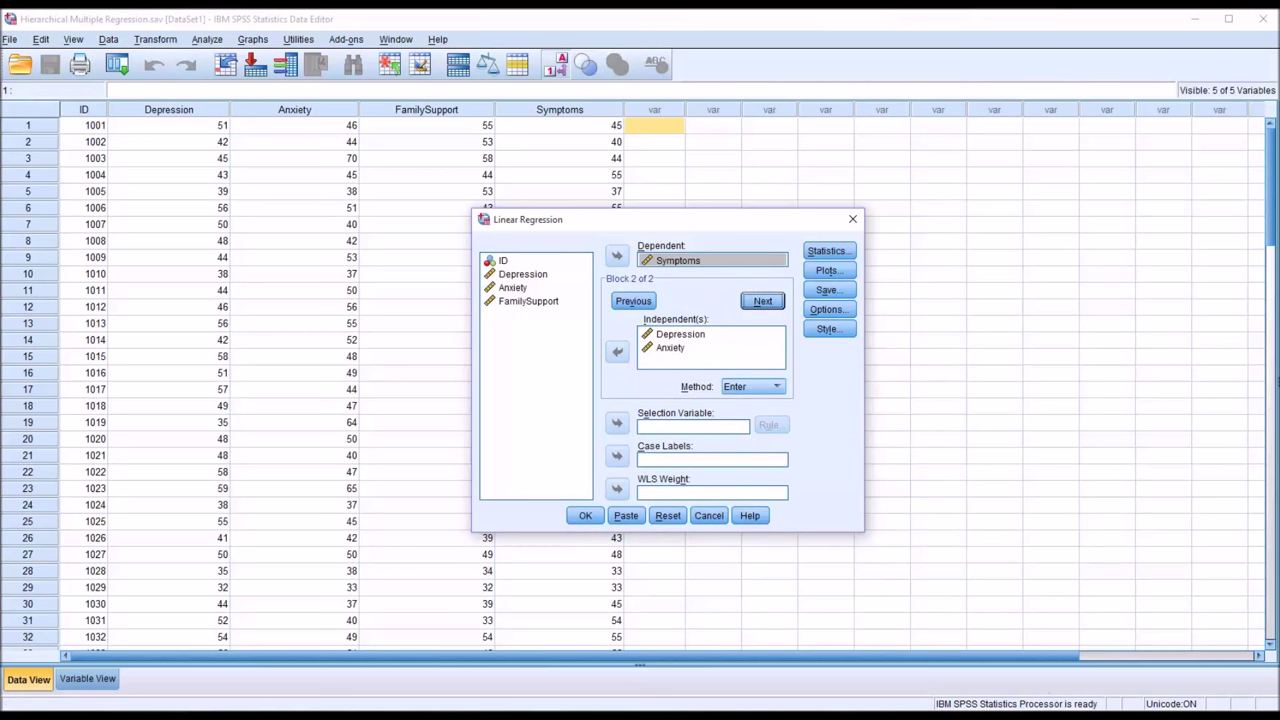
# Add R squared change, descriptives, part and partial correlations, collinearity diagnostics, and casewise diagnostics for outliers outside 3 standard deviations to the regression statistics.
pyautogui.click(828, 251)
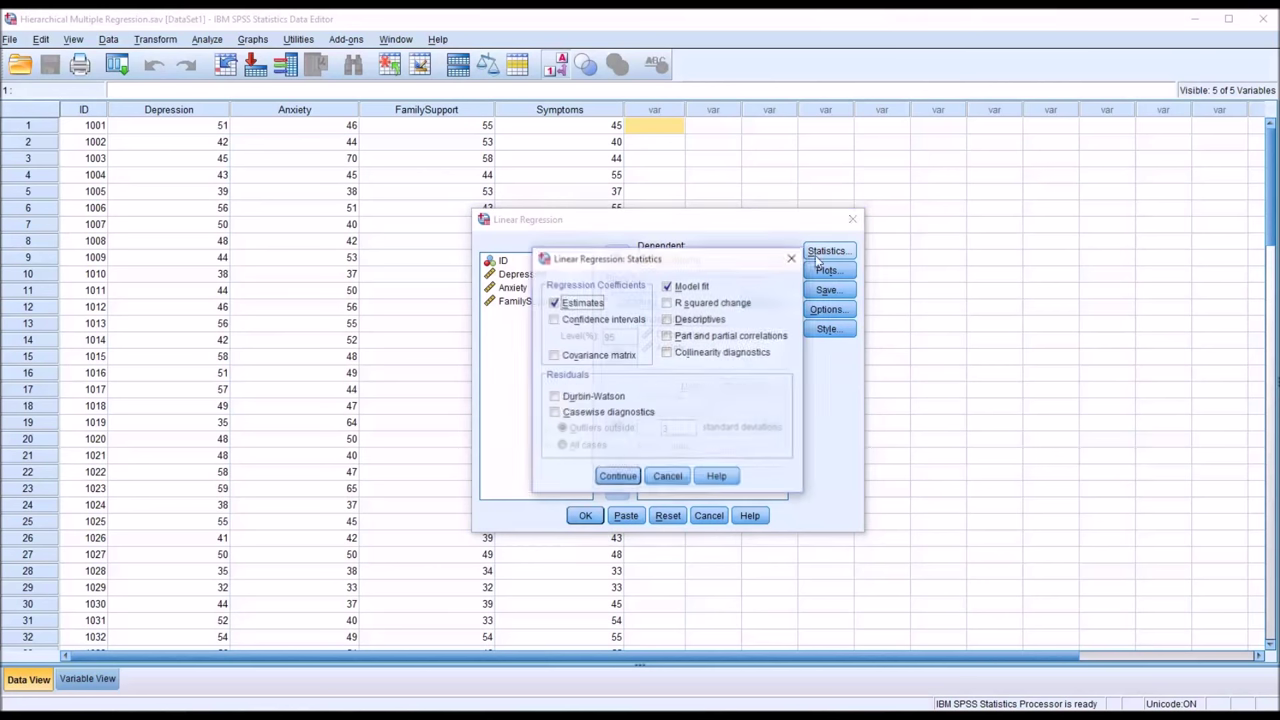
pyautogui.click(668, 303)
pyautogui.click(667, 320)
pyautogui.click(667, 337)
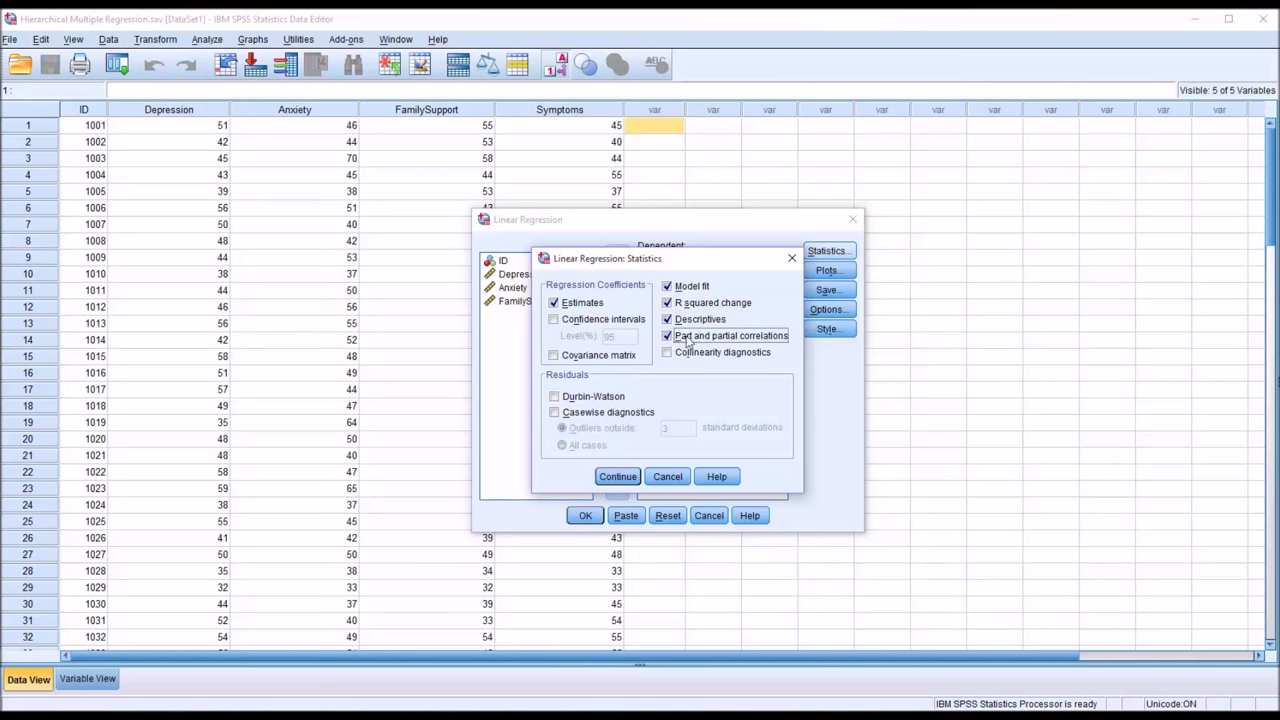
pyautogui.click(668, 353)
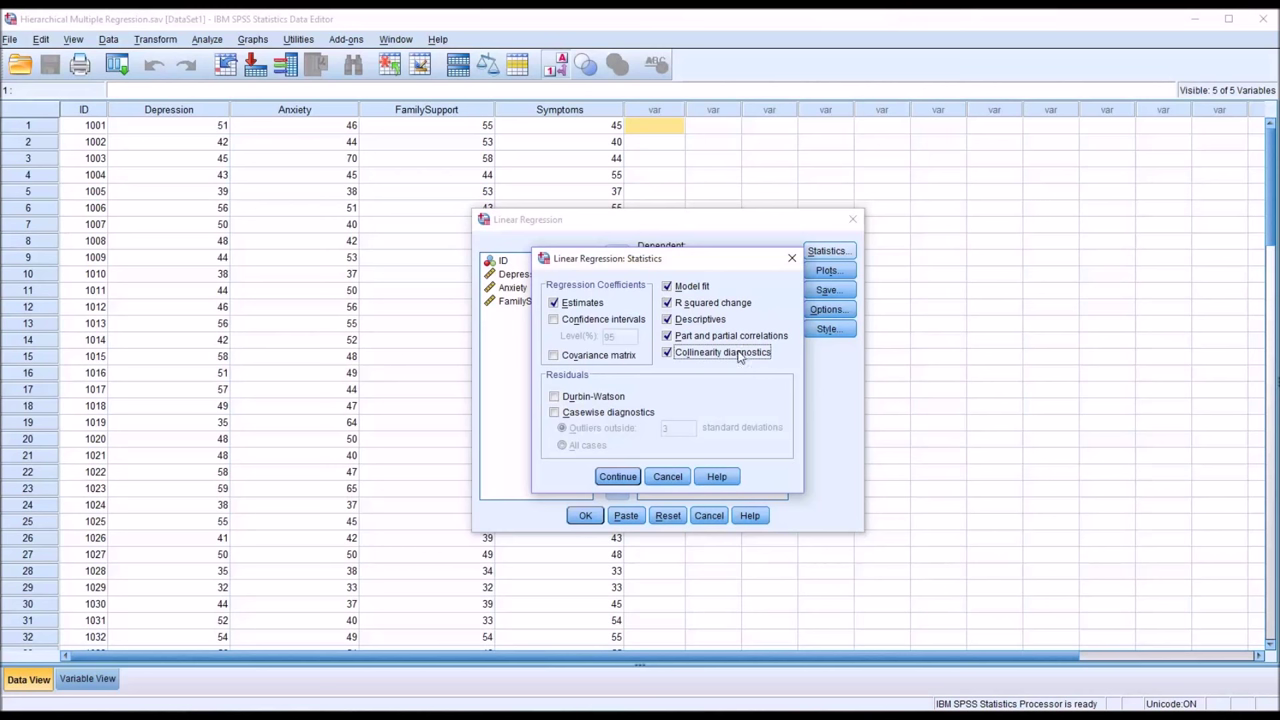
pyautogui.click(555, 413)
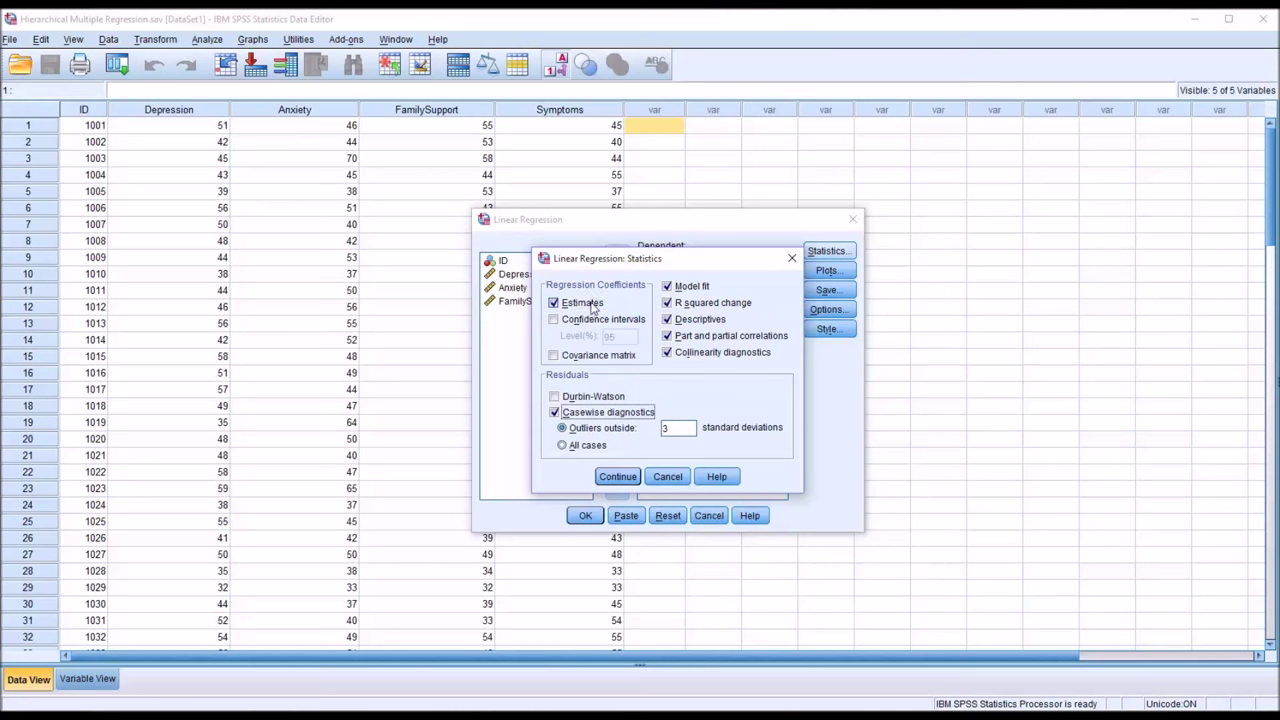
pyautogui.click(612, 478)
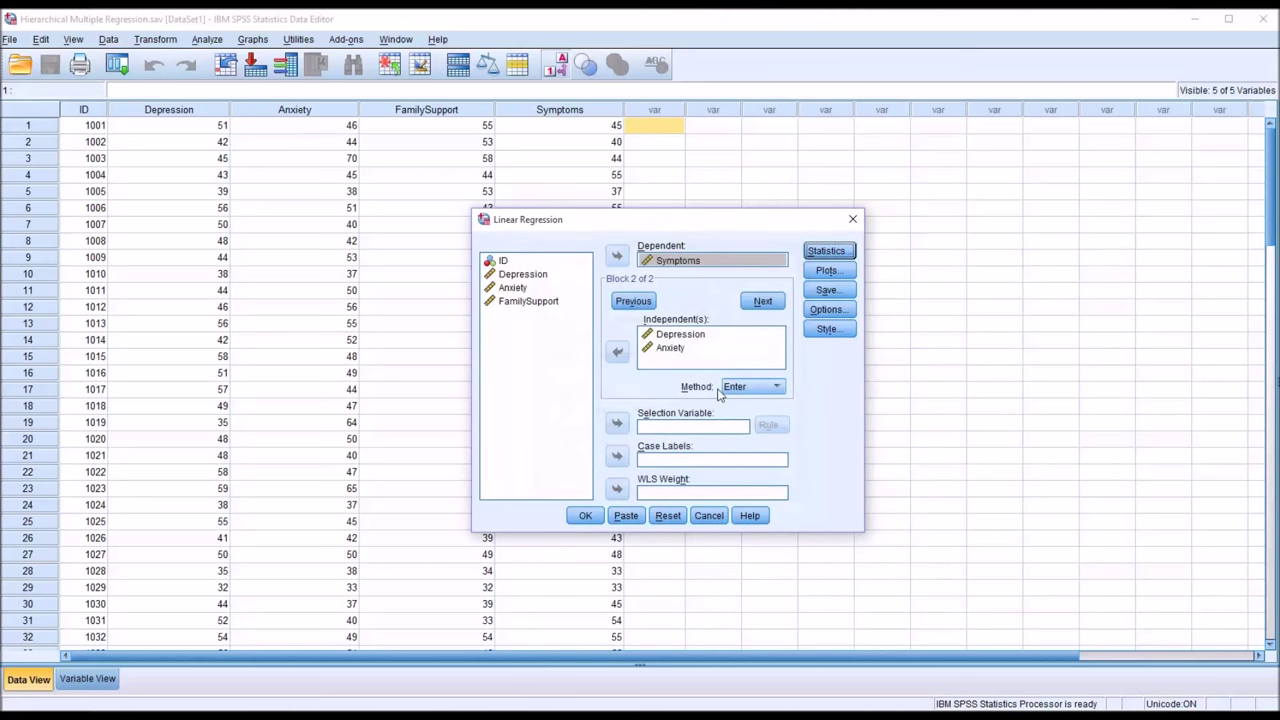
# Set up a residual scatterplot with *ZRESID on Y and *ZPRED on X, and include a normal probability plot.
pyautogui.click(824, 271)
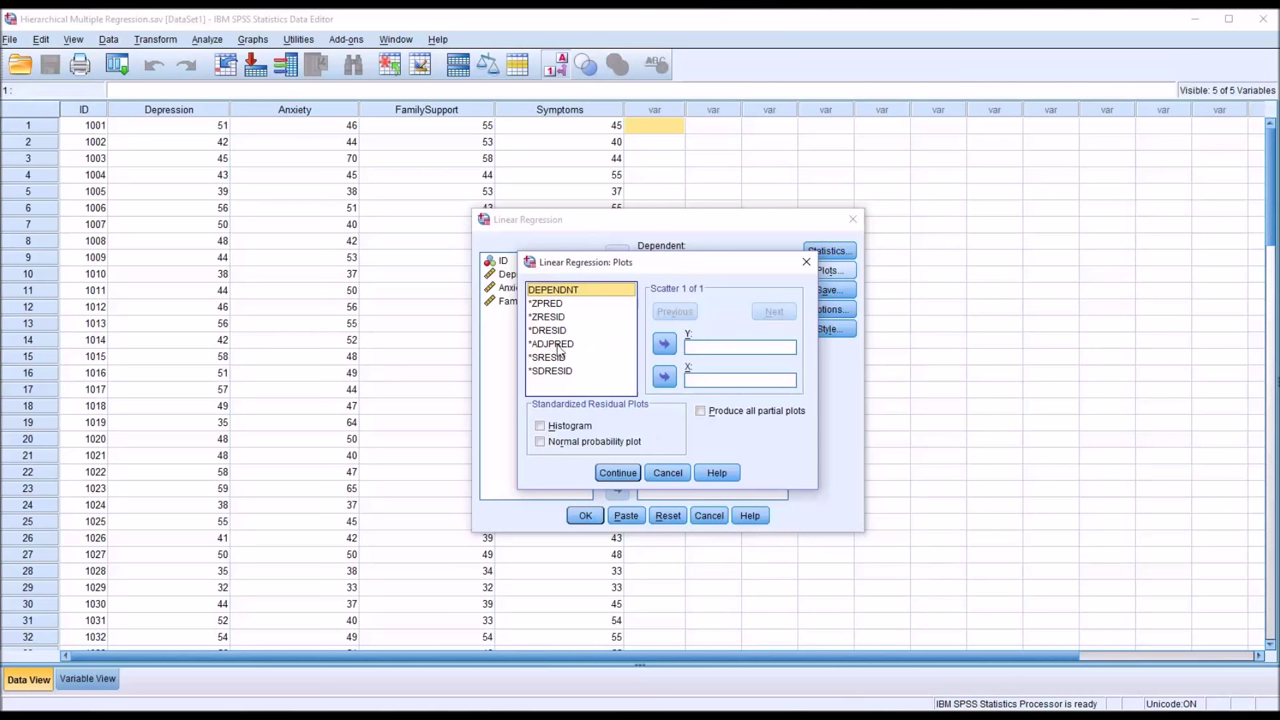
pyautogui.moveTo(548, 317); pyautogui.dragTo(704, 347)
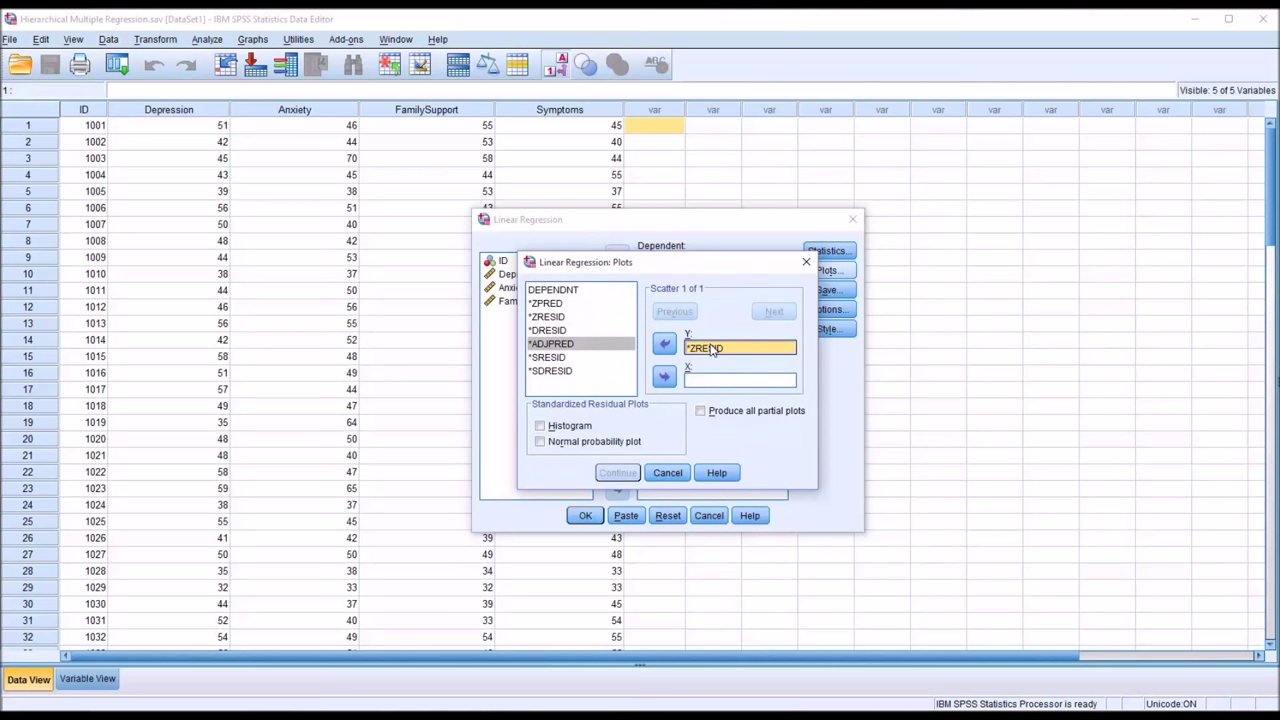
pyautogui.moveTo(553, 303); pyautogui.dragTo(704, 383)
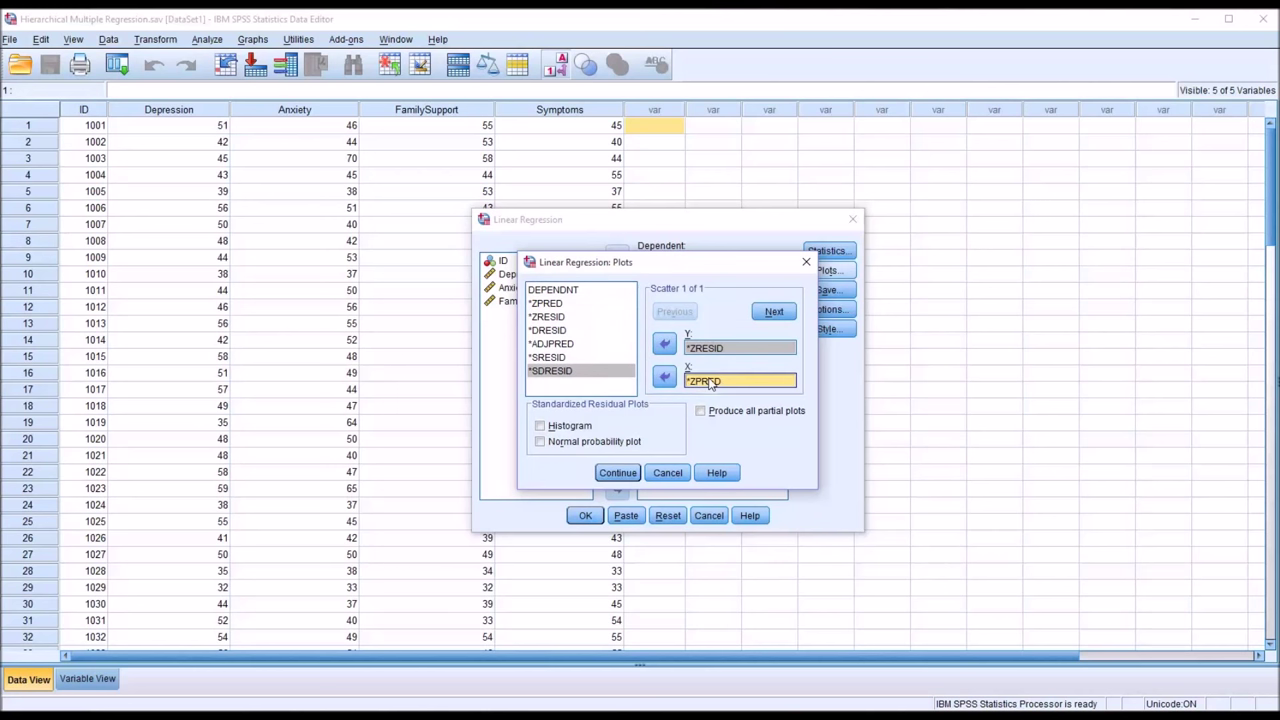
pyautogui.click(540, 443)
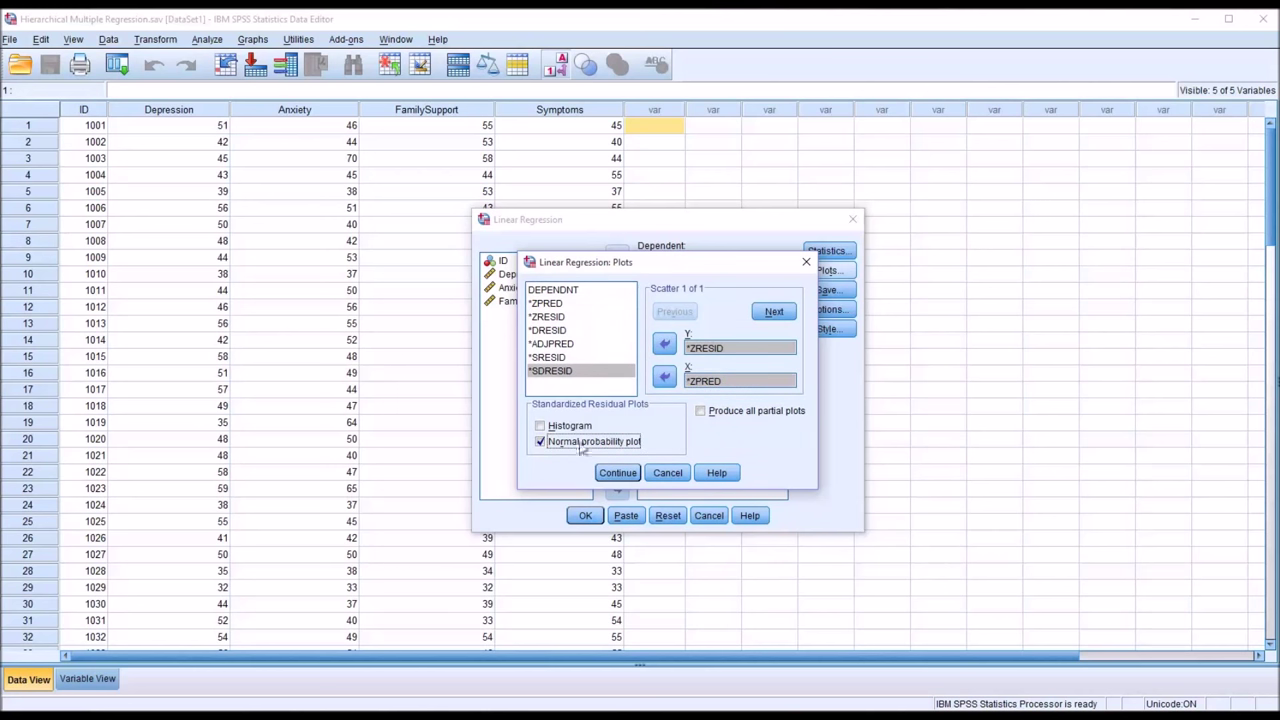
pyautogui.click(612, 474)
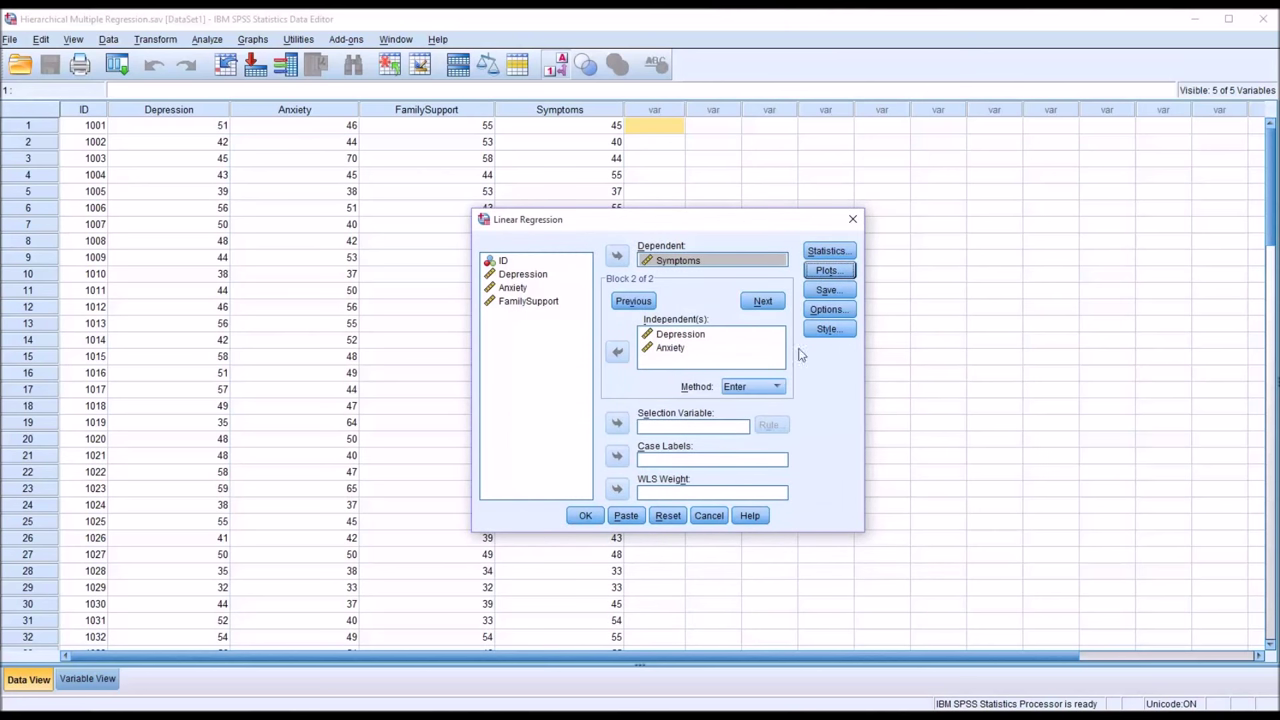
# Have the regression save Cook's distances to the data set.
pyautogui.click(826, 290)
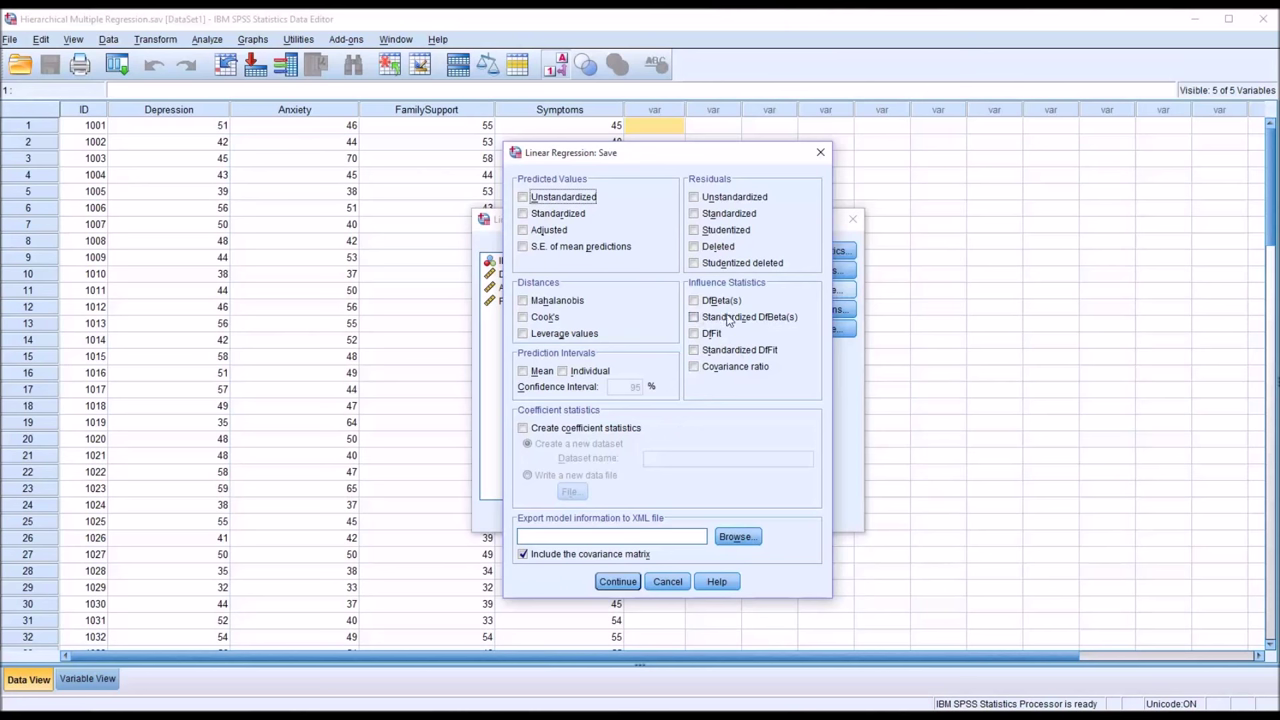
pyautogui.click(524, 318)
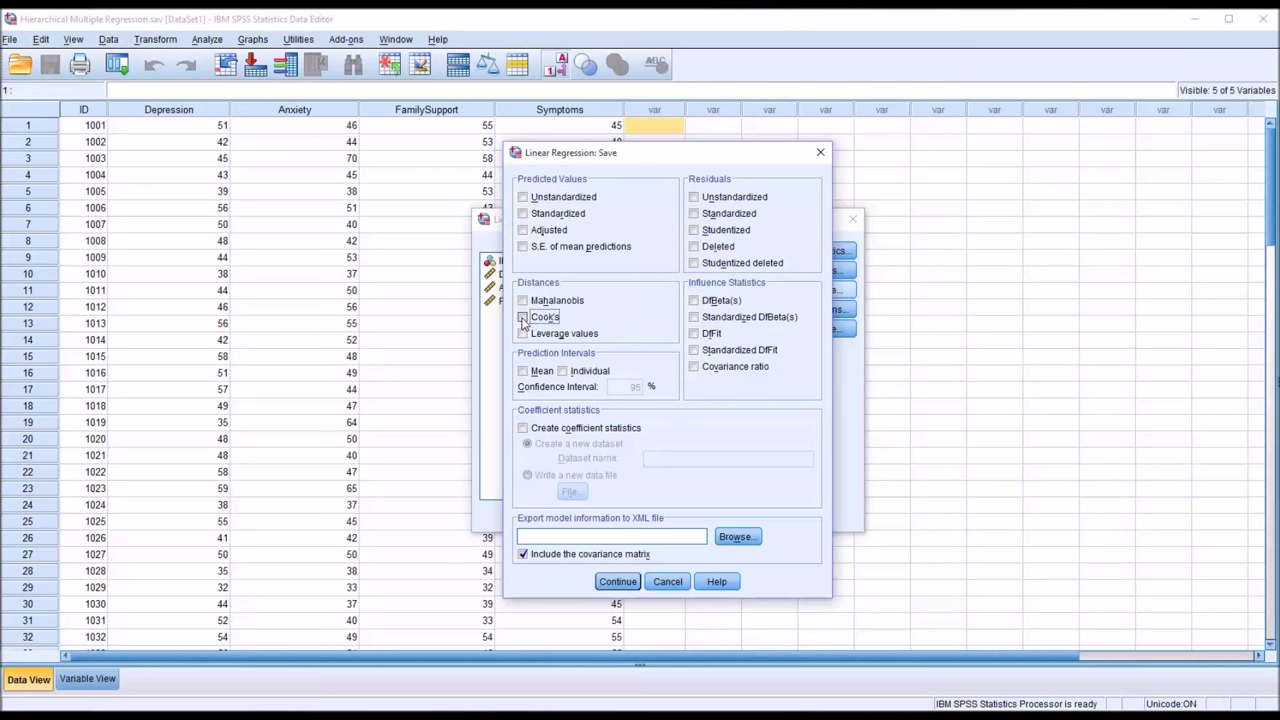
pyautogui.click(617, 581)
# Keep the regression options with missing cases excluded listwise, and run the regression.
pyautogui.click(826, 309)
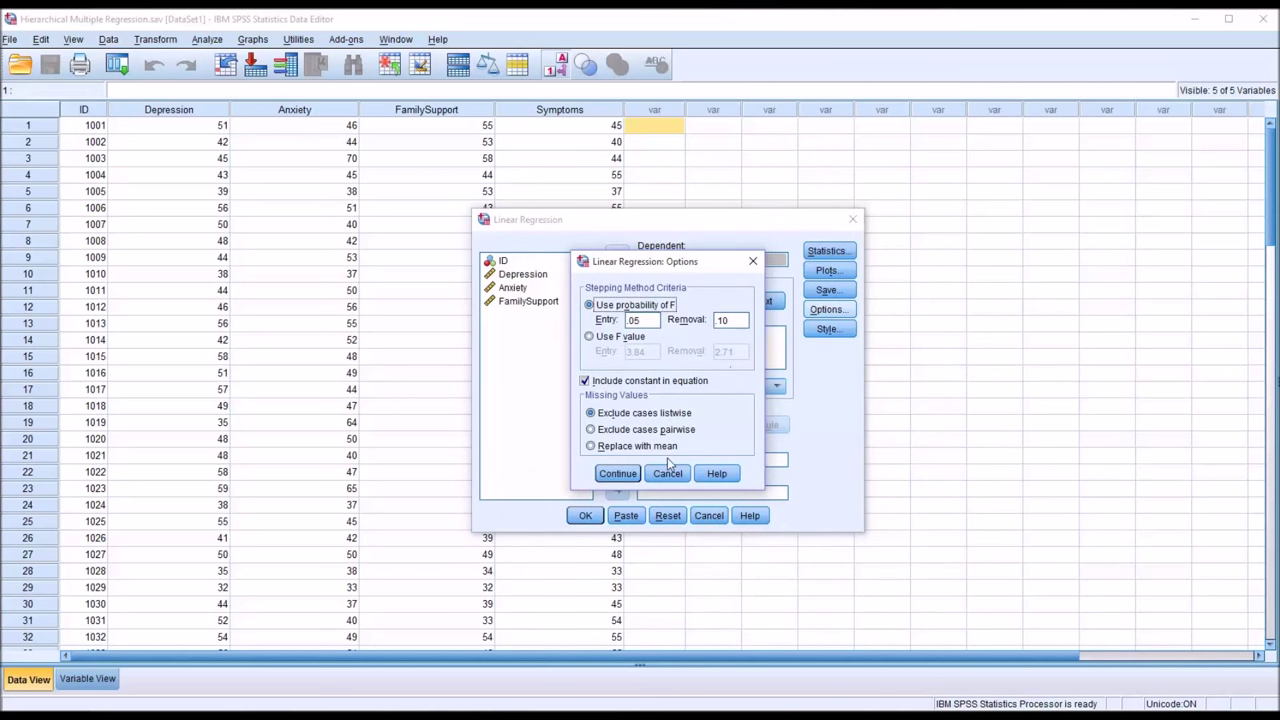
pyautogui.click(621, 474)
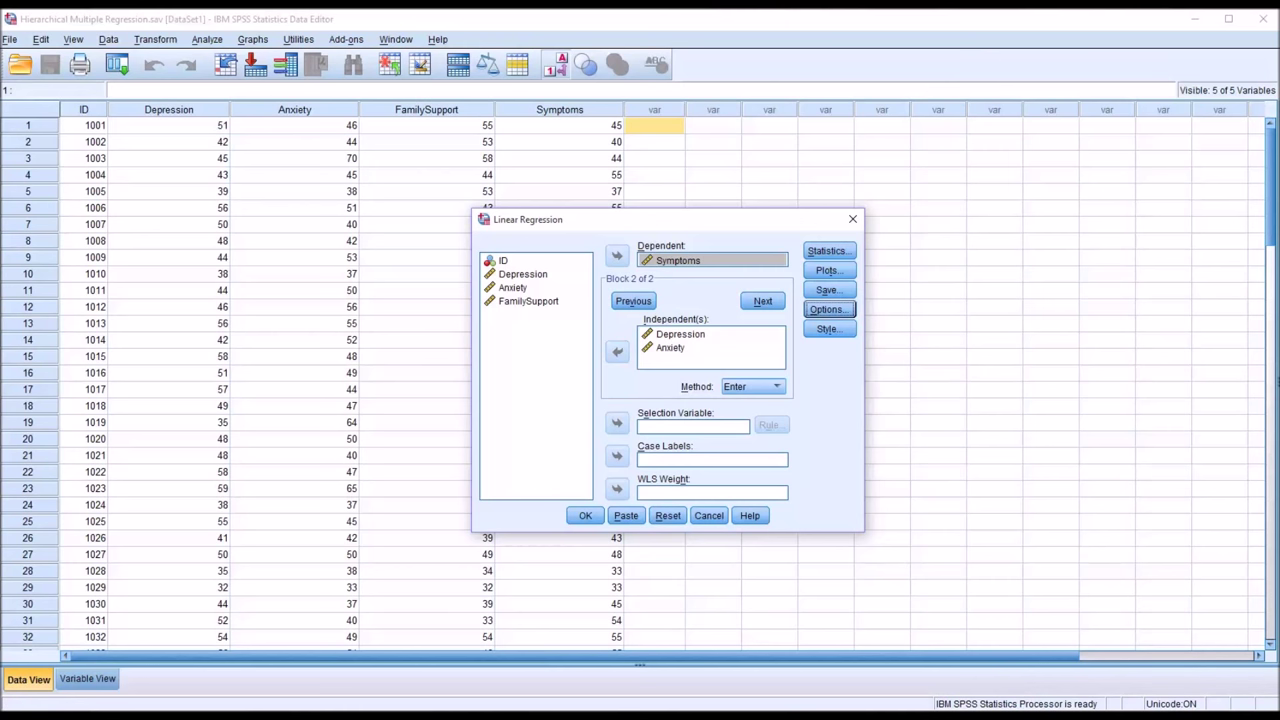
pyautogui.click(585, 516)
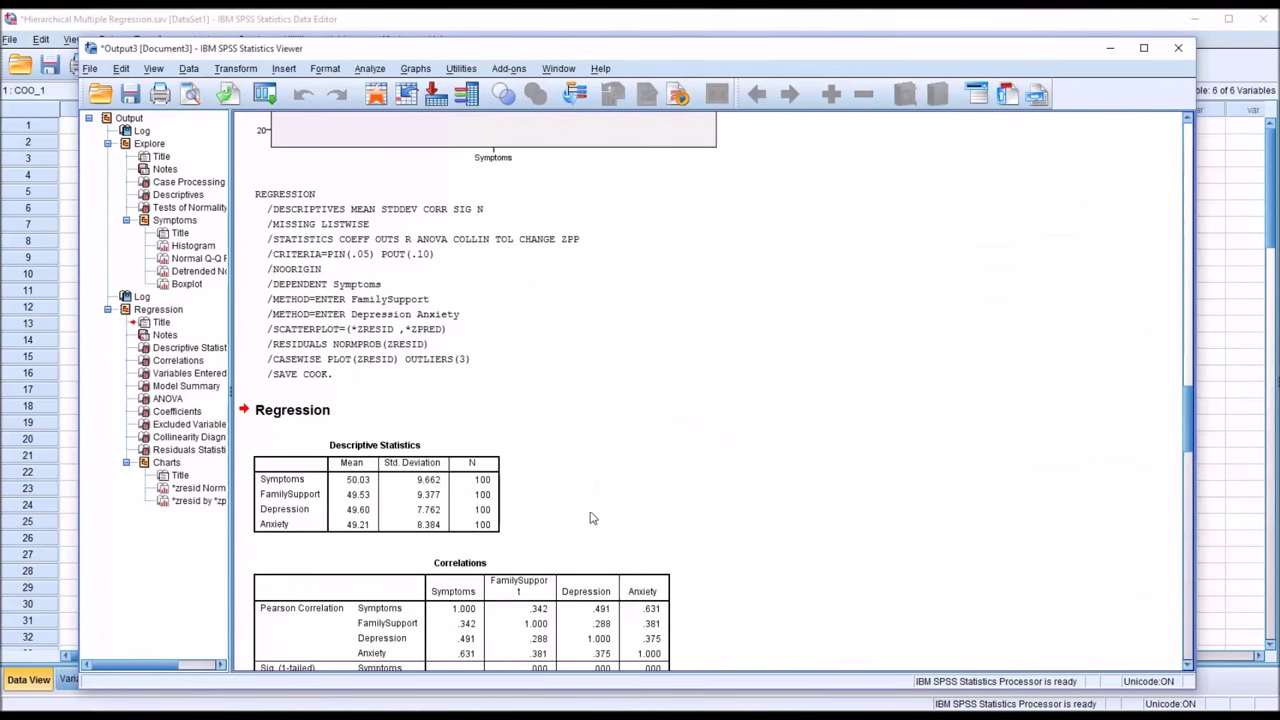
# Examine the Correlations table for the relationships among Symptoms, FamilySupport, Depression and Anxiety.
pyautogui.moveTo(1188, 393); pyautogui.dragTo(1198, 445)
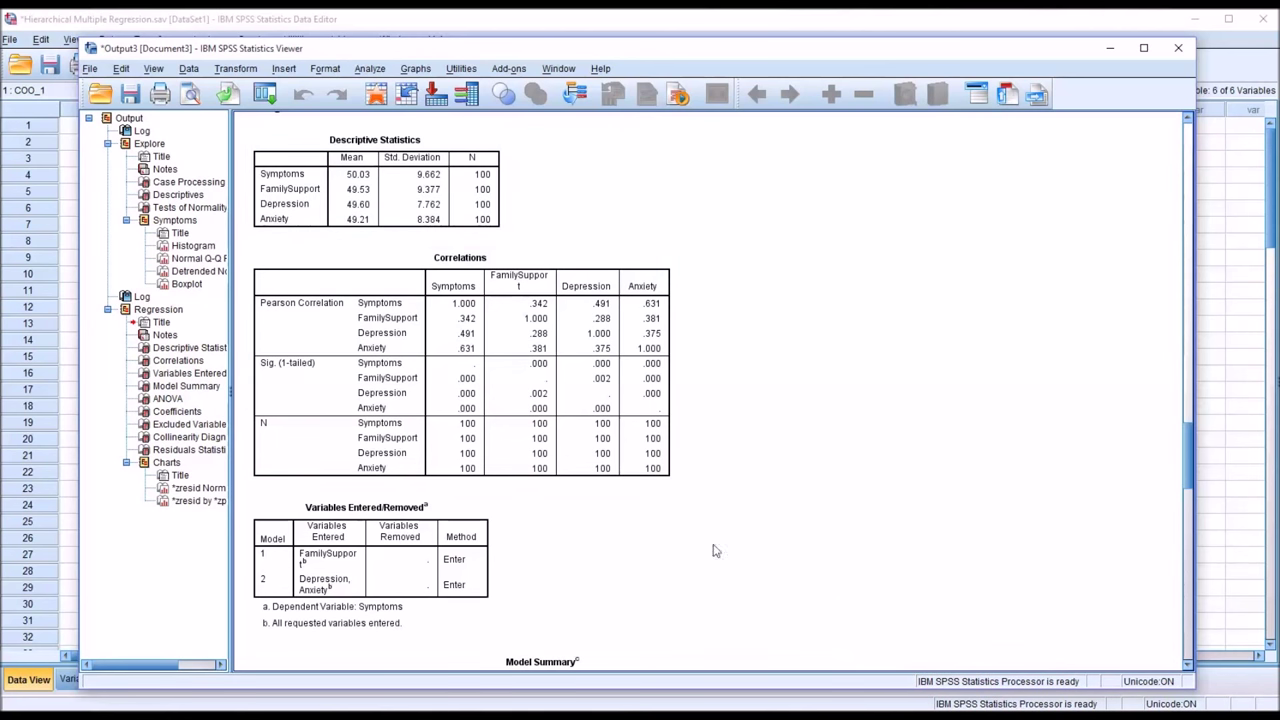
pyautogui.click(612, 400)
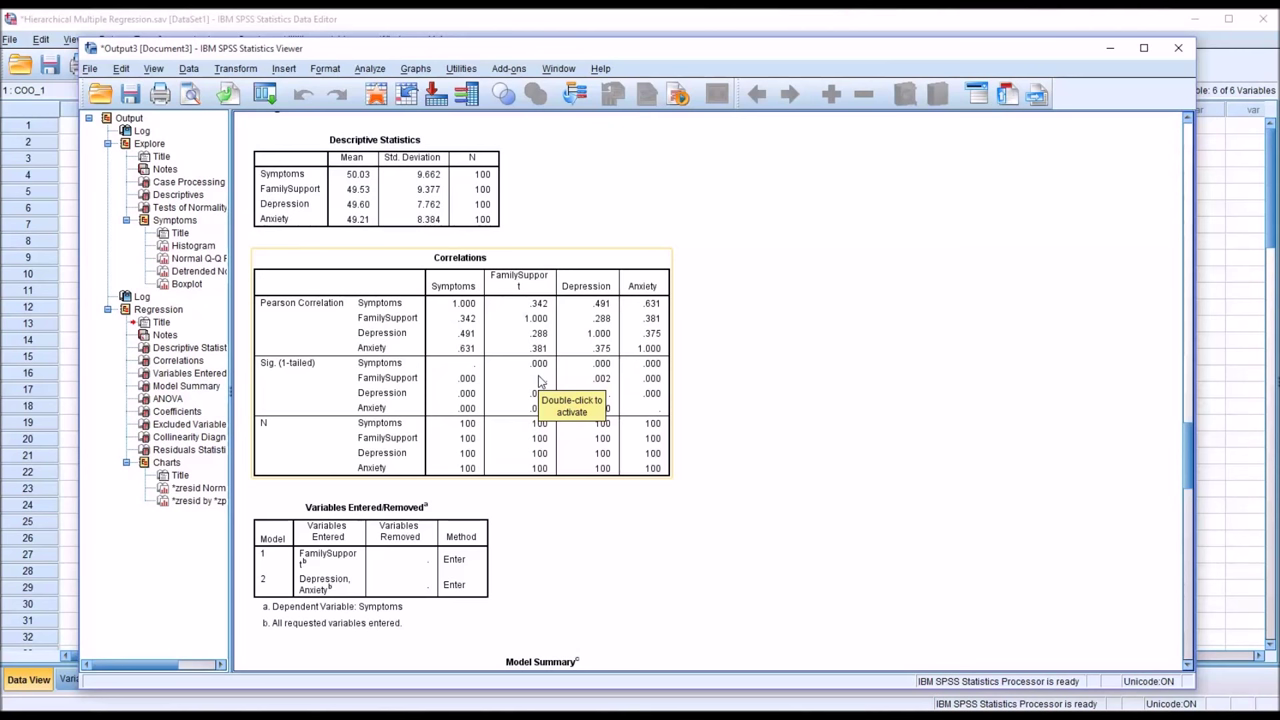
pyautogui.click(698, 407)
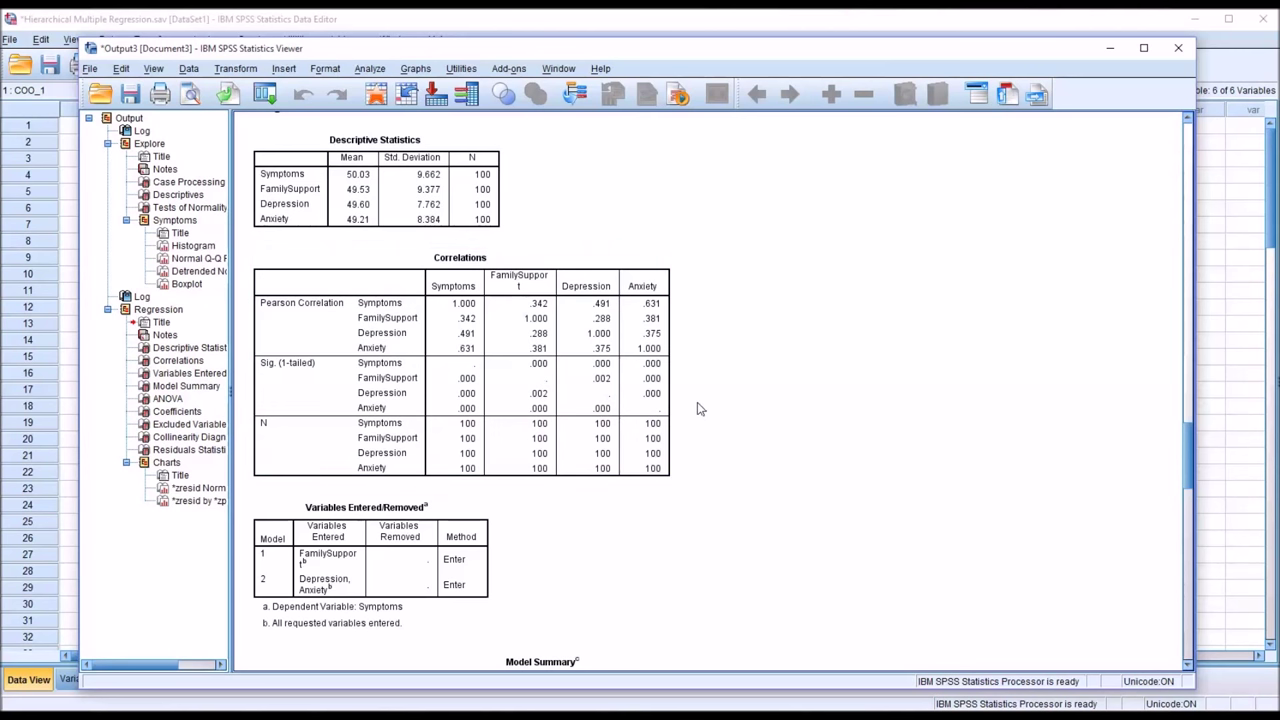
pyautogui.click(620, 407)
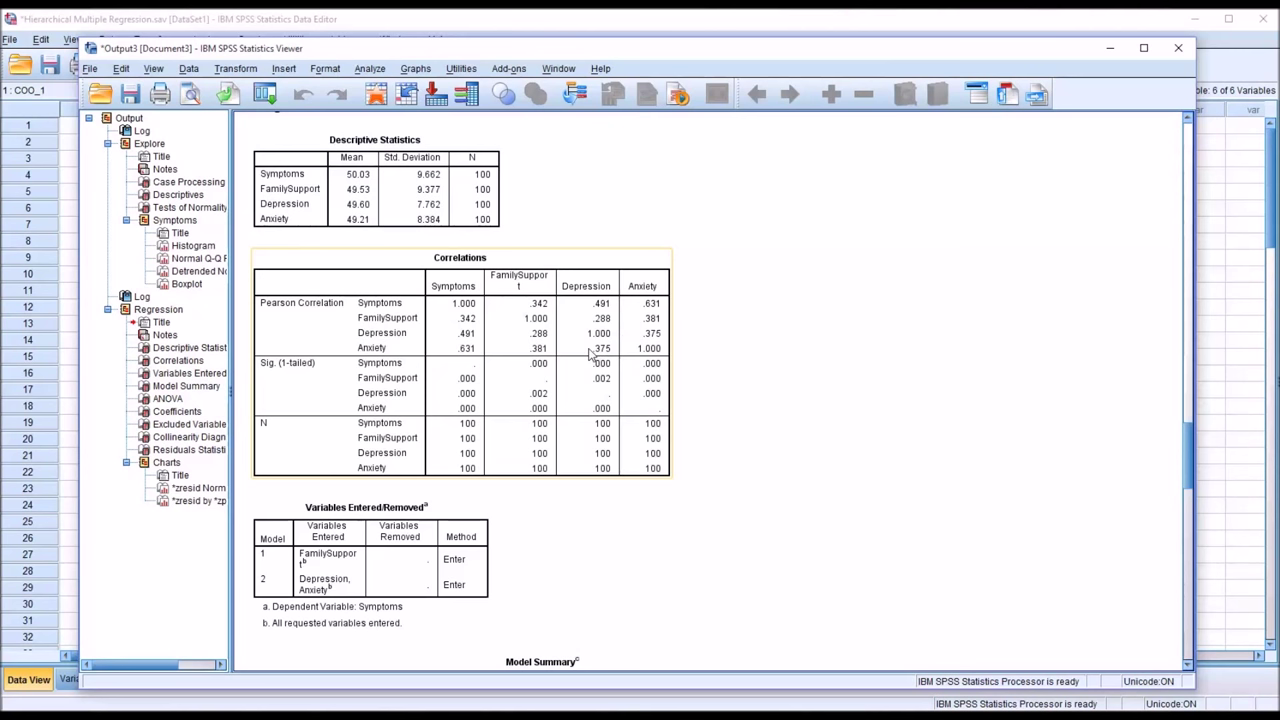
pyautogui.click(765, 446)
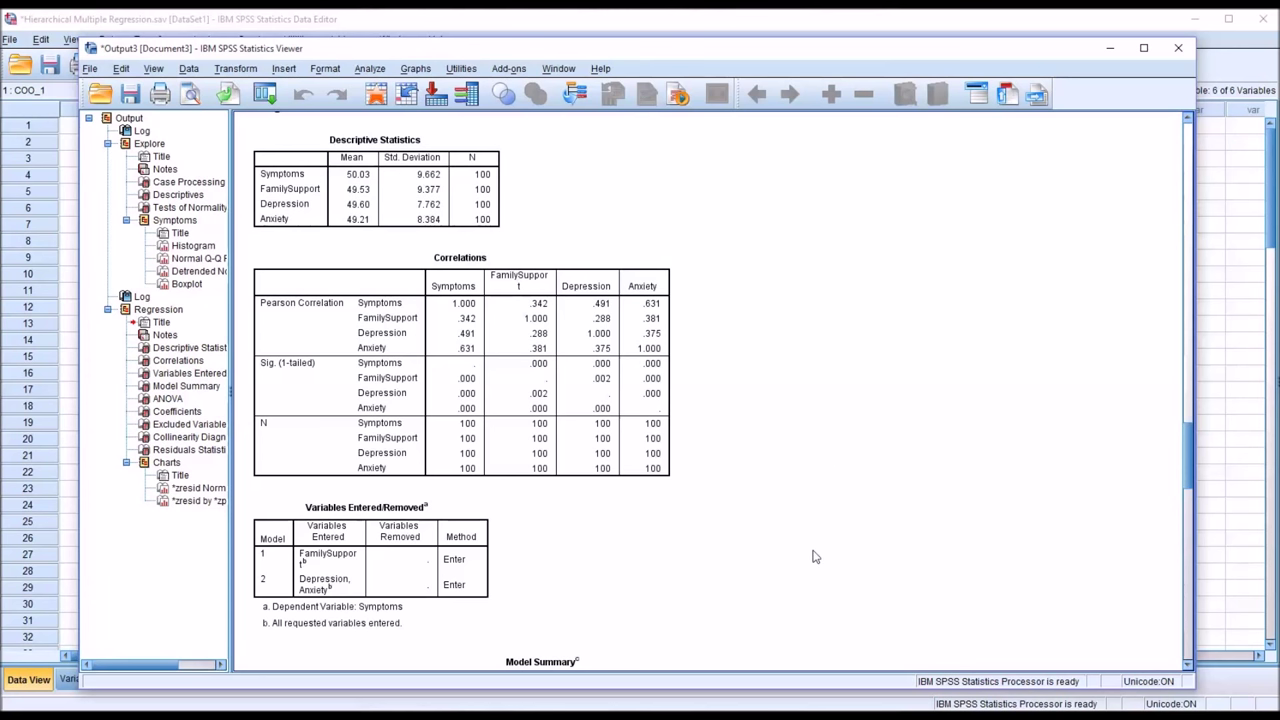
pyautogui.click(518, 436)
# Review the Residuals Statistics table, the normal P-P plot and the scatterplot of standardized residuals against predicted values.
pyautogui.moveTo(1188, 456); pyautogui.dragTo(1186, 608)
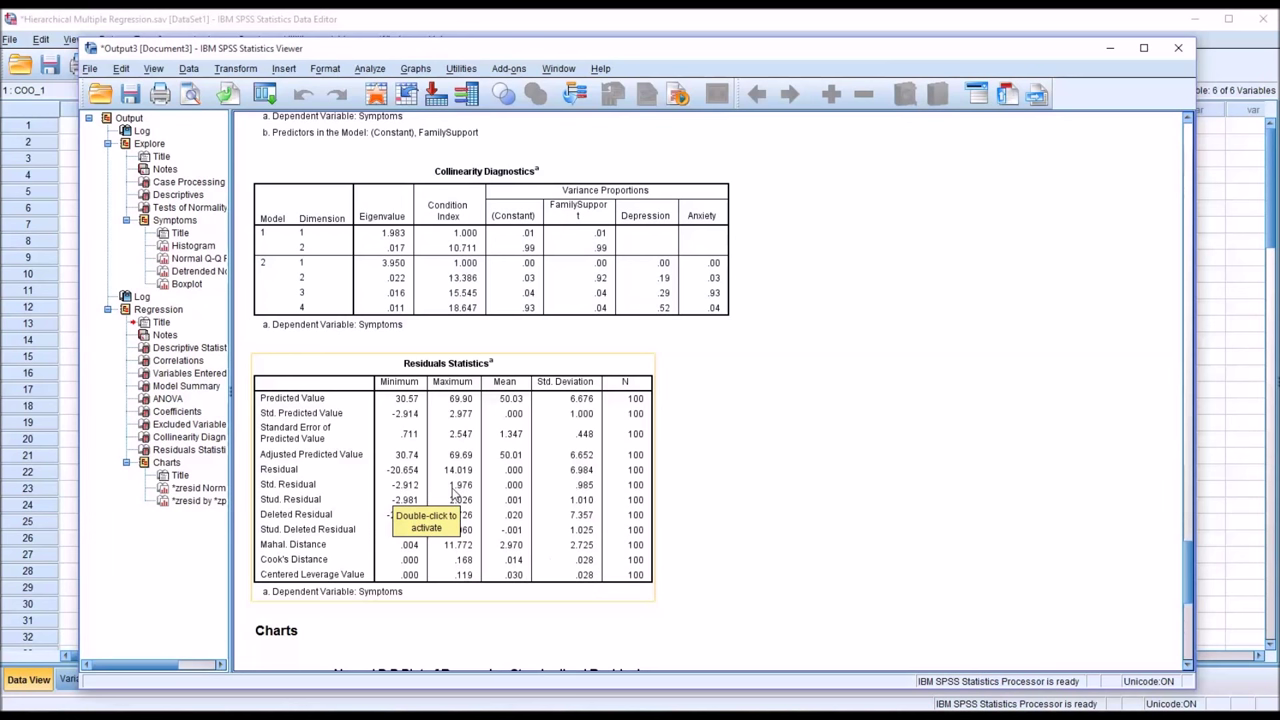
pyautogui.click(608, 589)
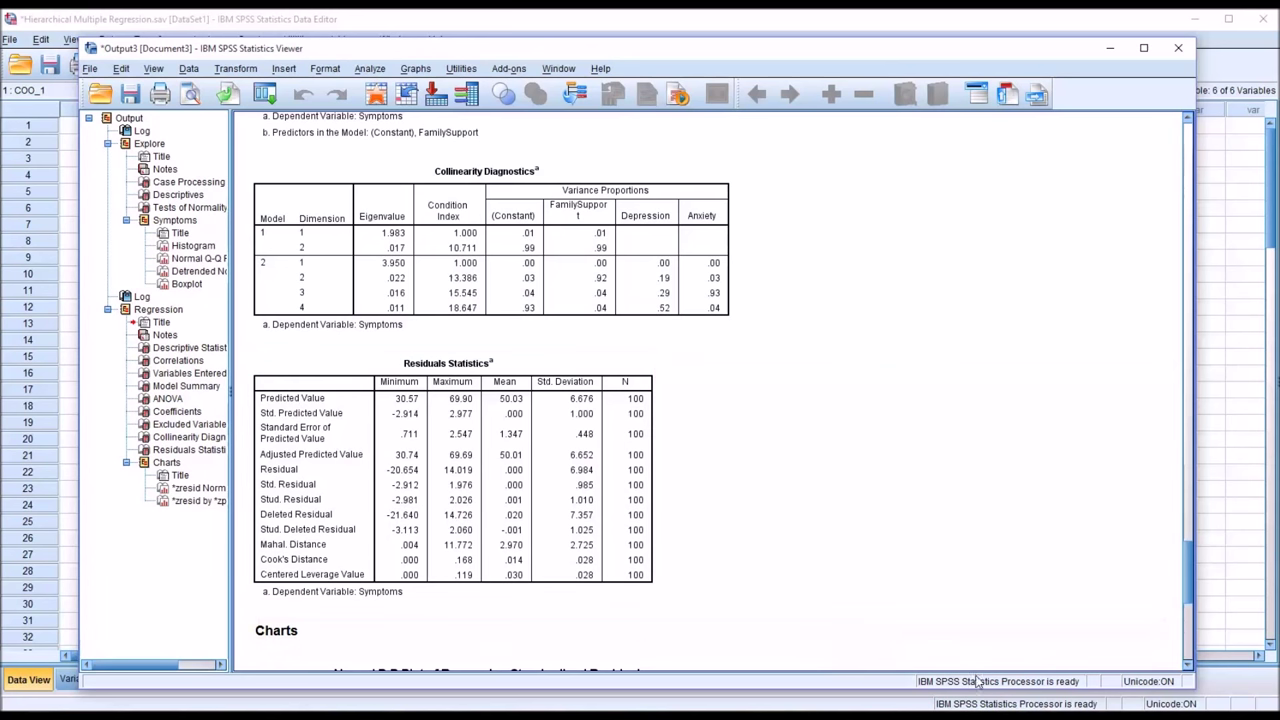
pyautogui.moveTo(1190, 592); pyautogui.dragTo(1189, 621)
pyautogui.scroll(-5, 1189, 621)
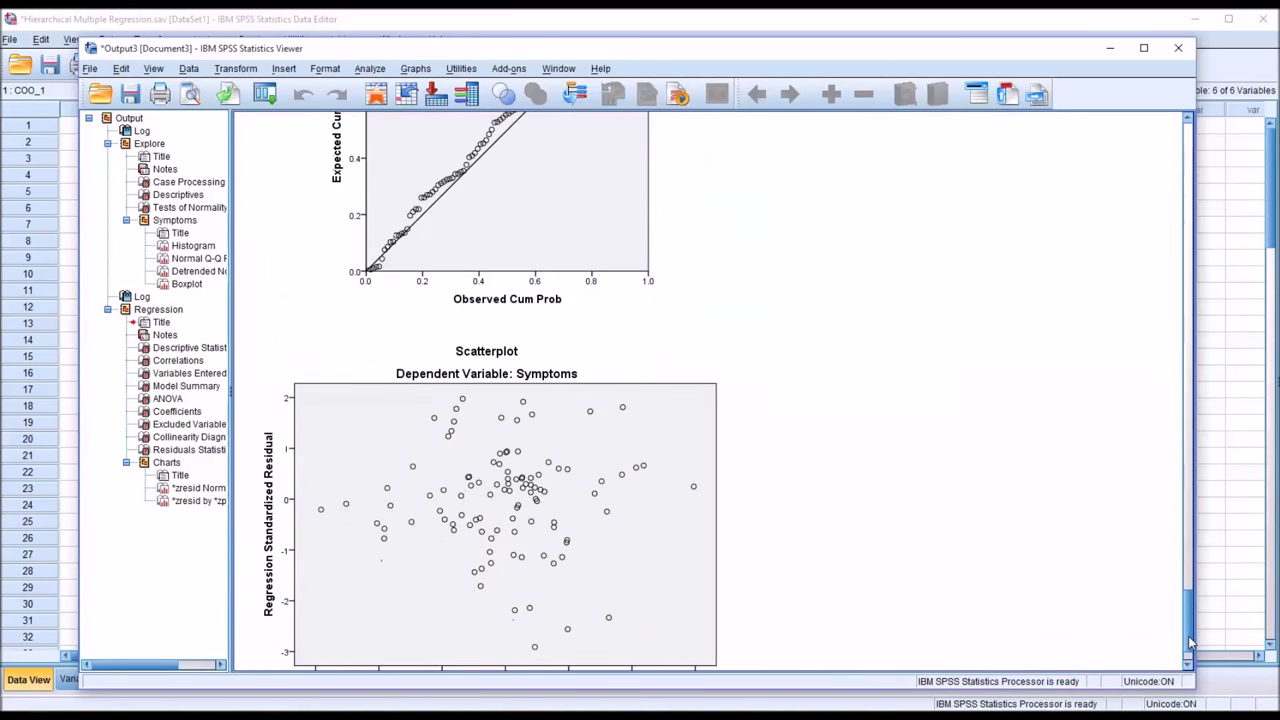
pyautogui.scroll(3, 1189, 619)
pyautogui.scroll(2, 1189, 616)
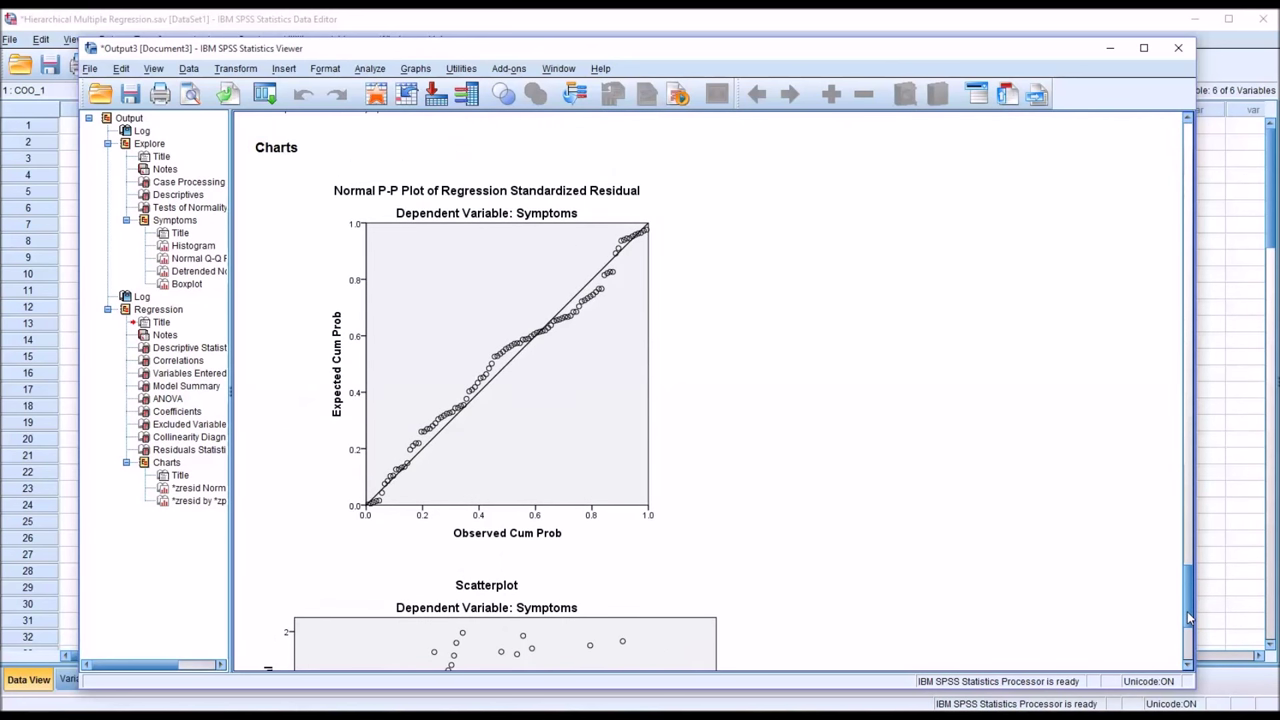
pyautogui.scroll(-1, 1189, 616)
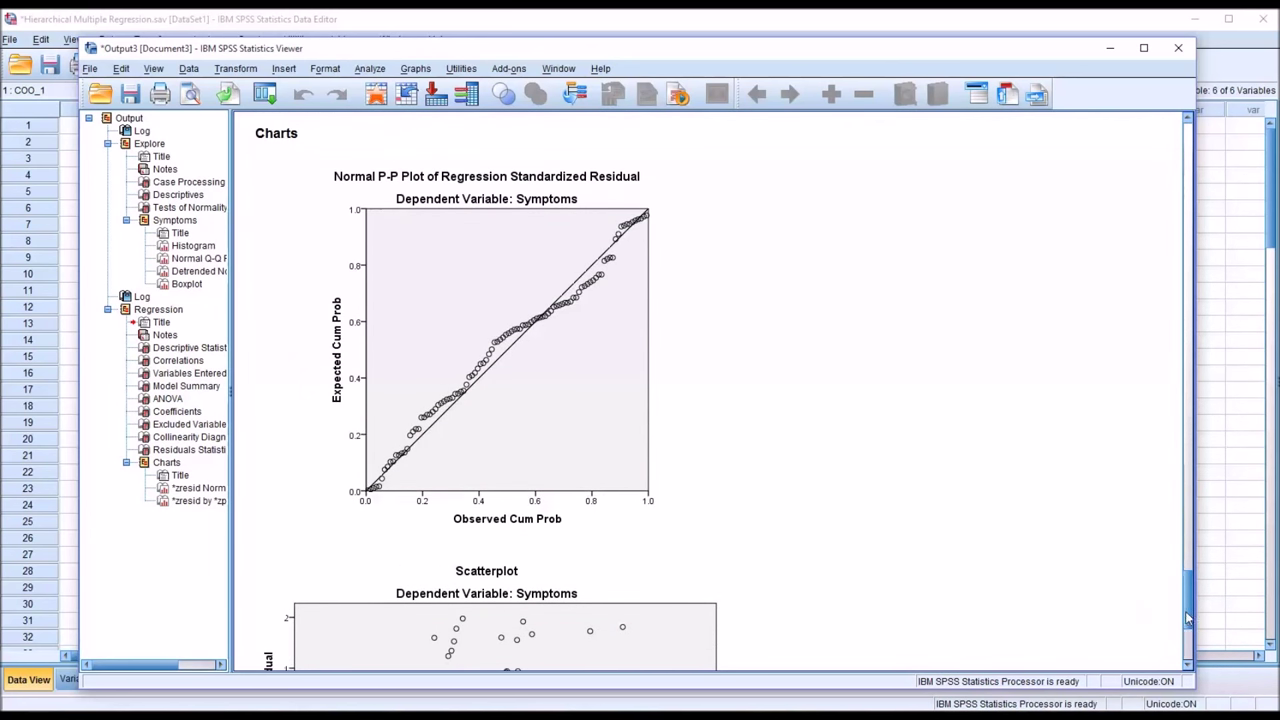
pyautogui.click(519, 477)
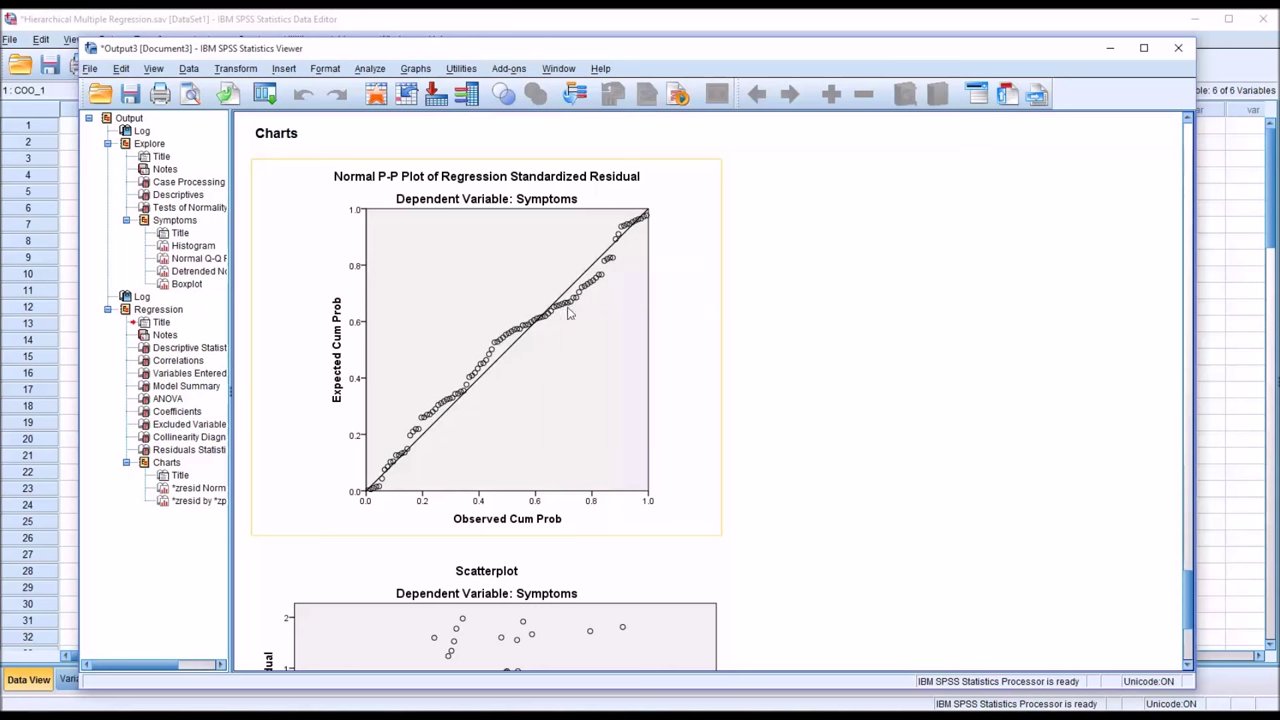
pyautogui.click(820, 567)
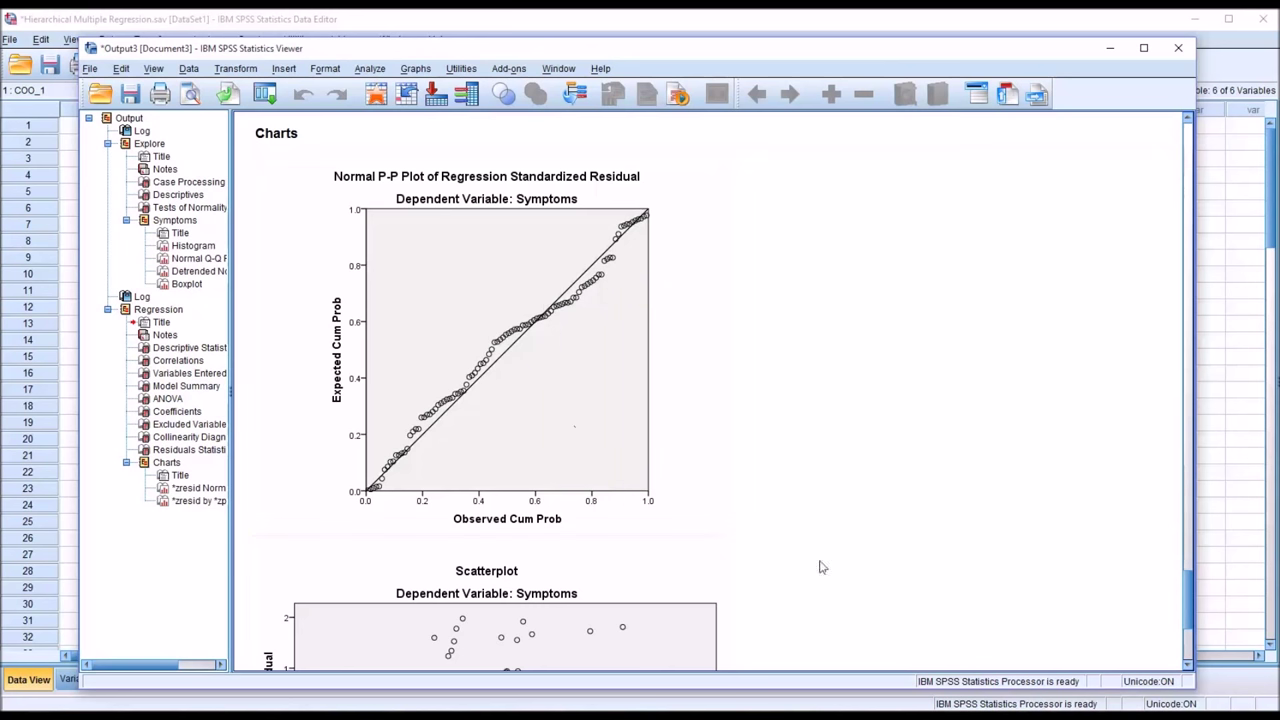
pyautogui.moveTo(1190, 605); pyautogui.dragTo(1191, 637)
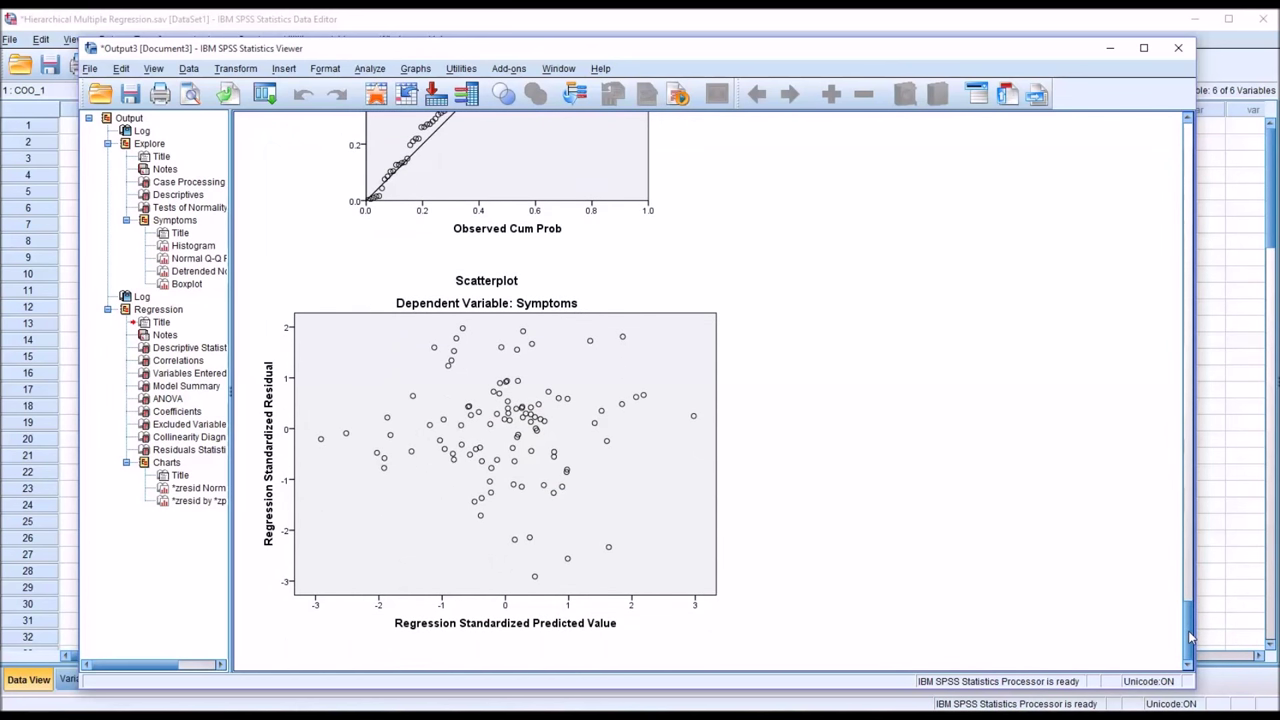
pyautogui.click(714, 606)
# Examine the tolerance and VIF values in the Coefficients table and the R Square values of both models in the Model Summary.
pyautogui.moveTo(1187, 640); pyautogui.dragTo(1186, 506)
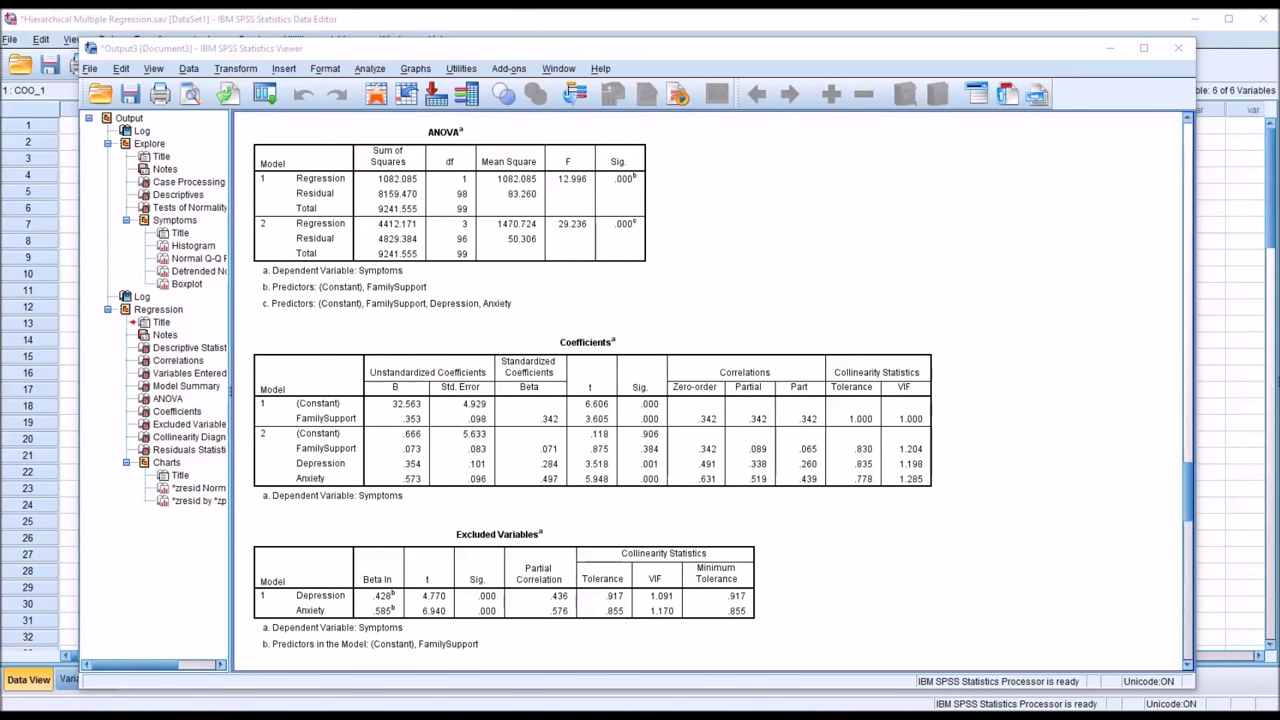
pyautogui.doubleClick(917, 421)
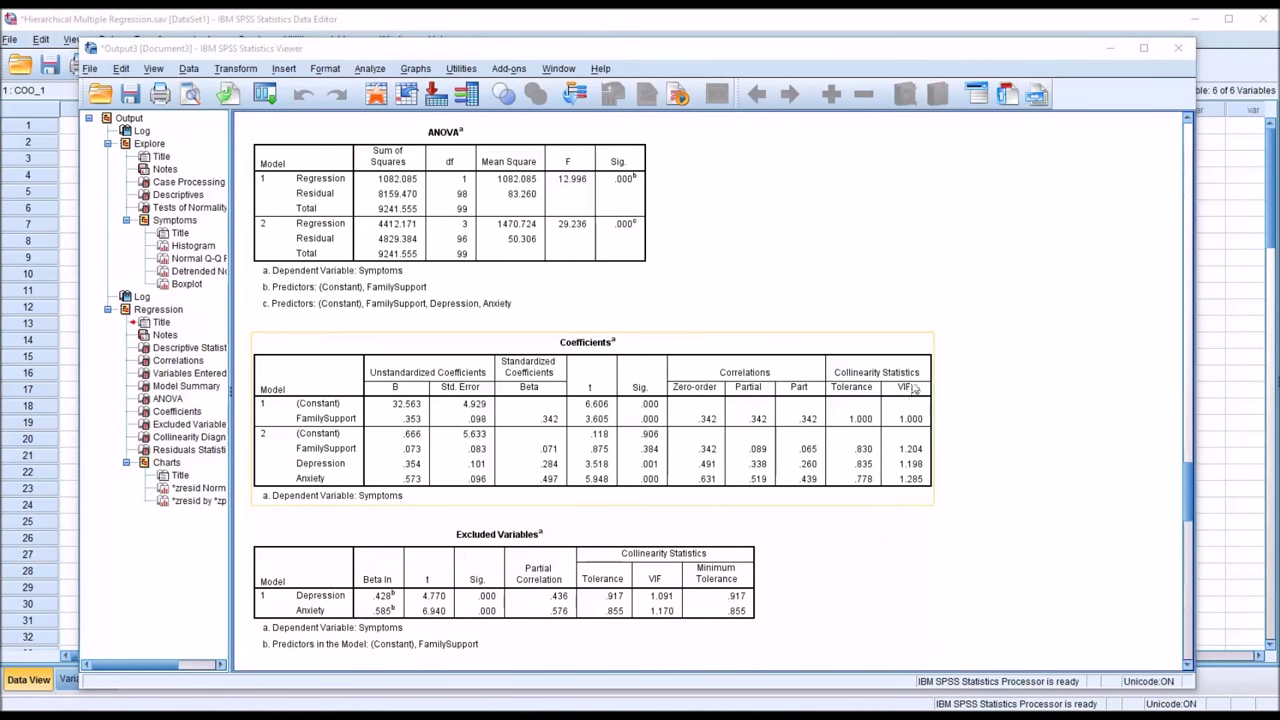
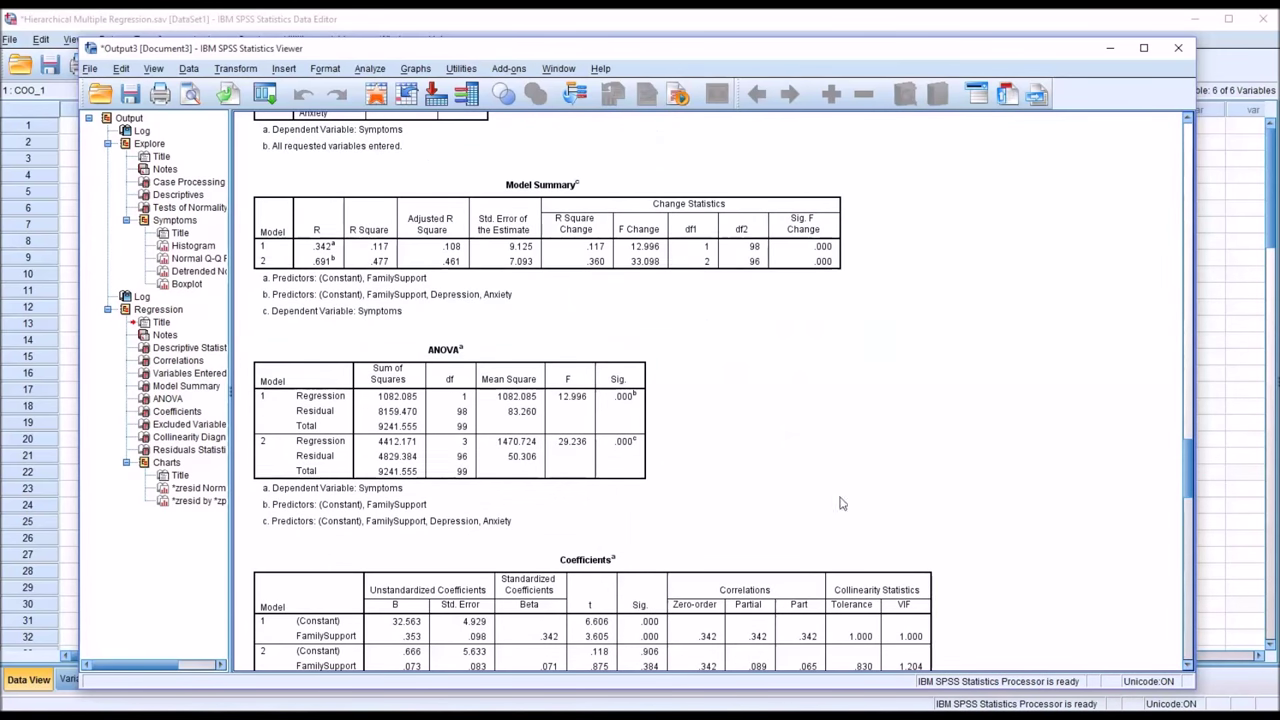
pyautogui.click(780, 305)
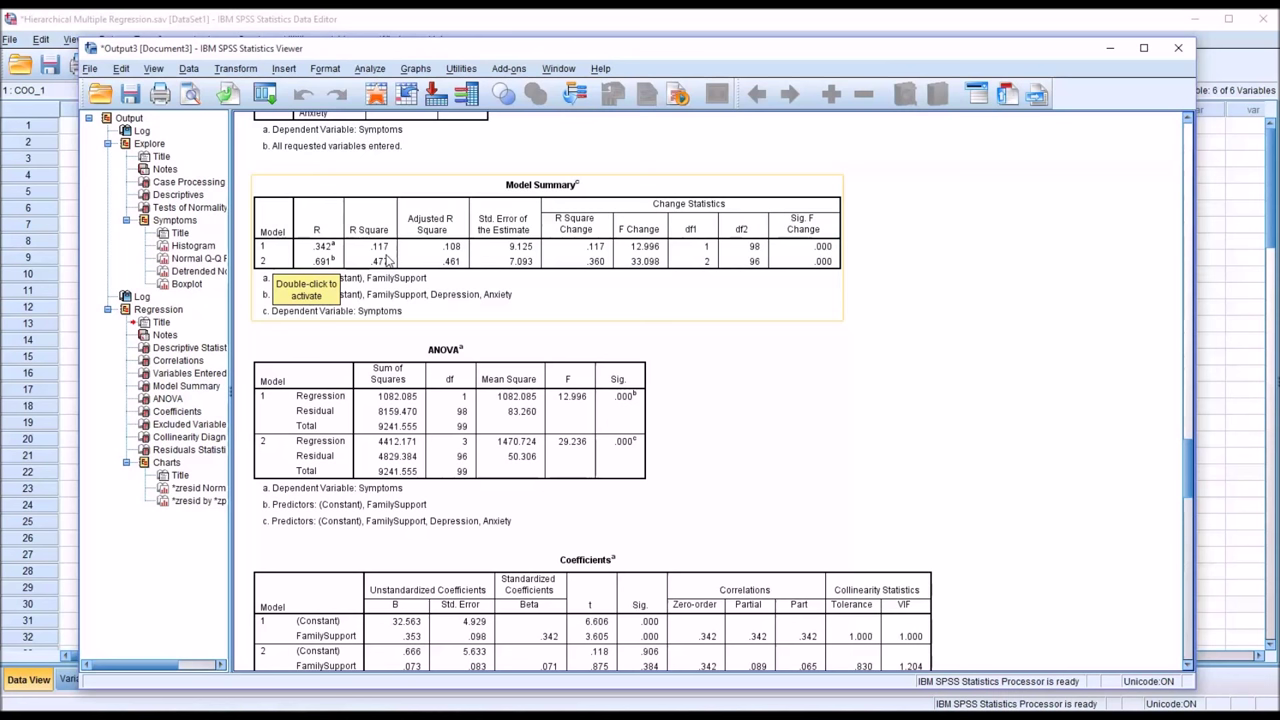
pyautogui.click(700, 420)
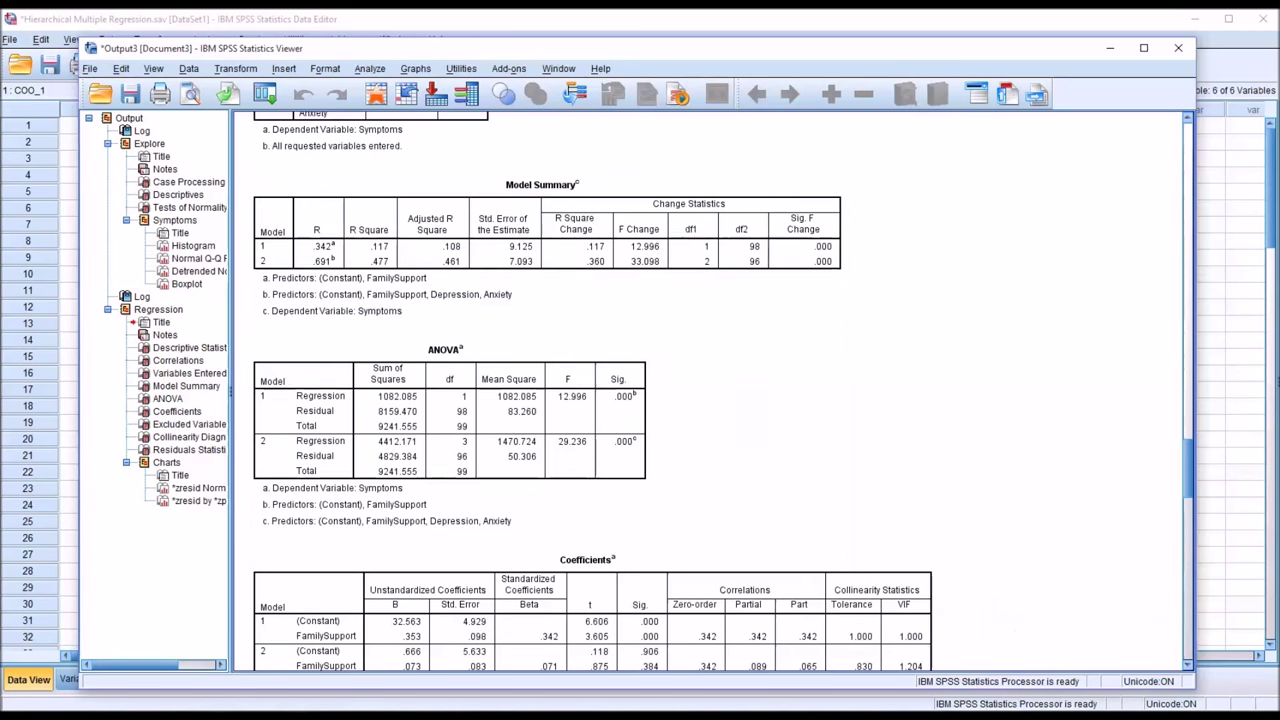
pyautogui.click(374, 364)
pyautogui.click(300, 282)
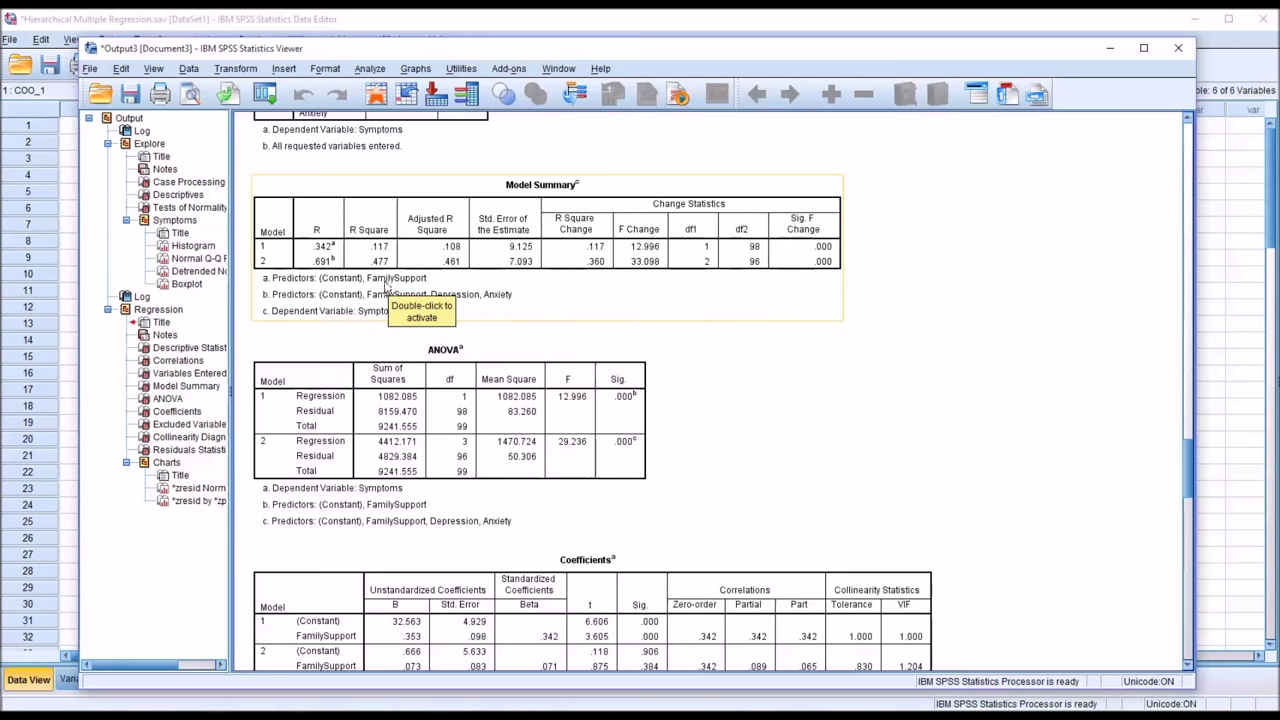
pyautogui.click(545, 350)
pyautogui.click(1038, 605)
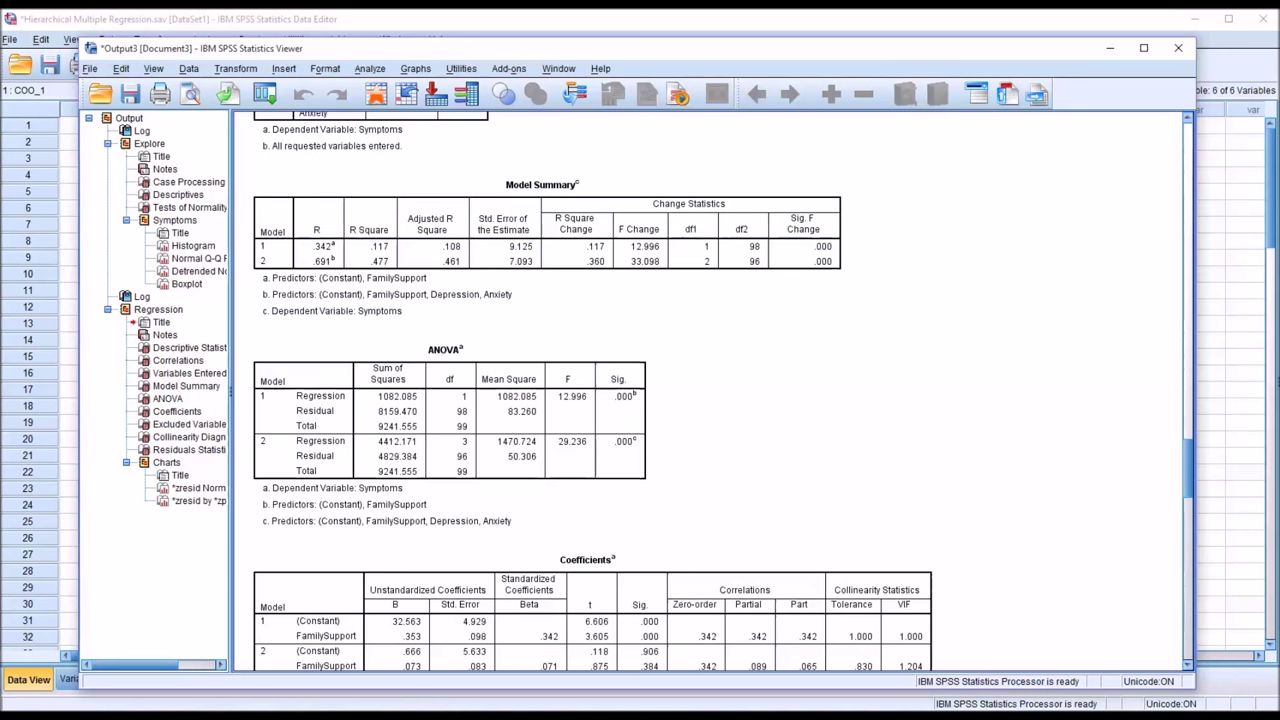
# Examine the R Square Change and Sig. F Change values for both models in the Model Summary table.
pyautogui.click(587, 284)
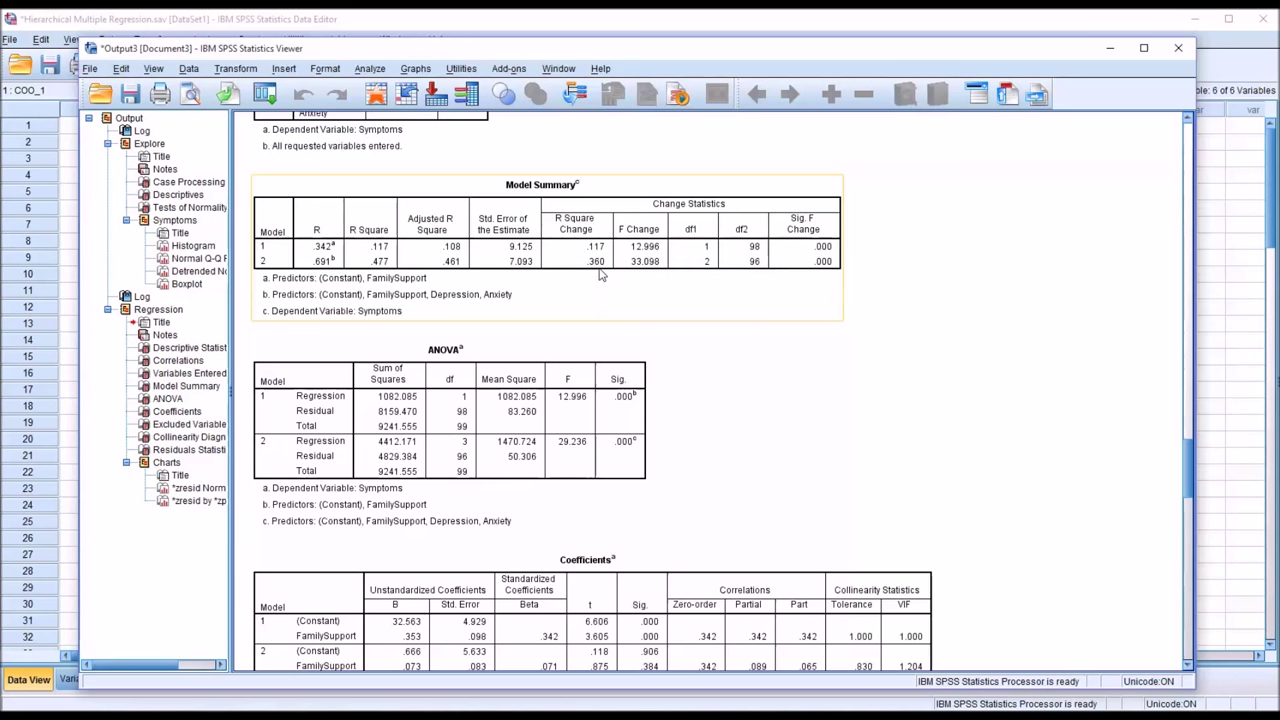
pyautogui.click(884, 290)
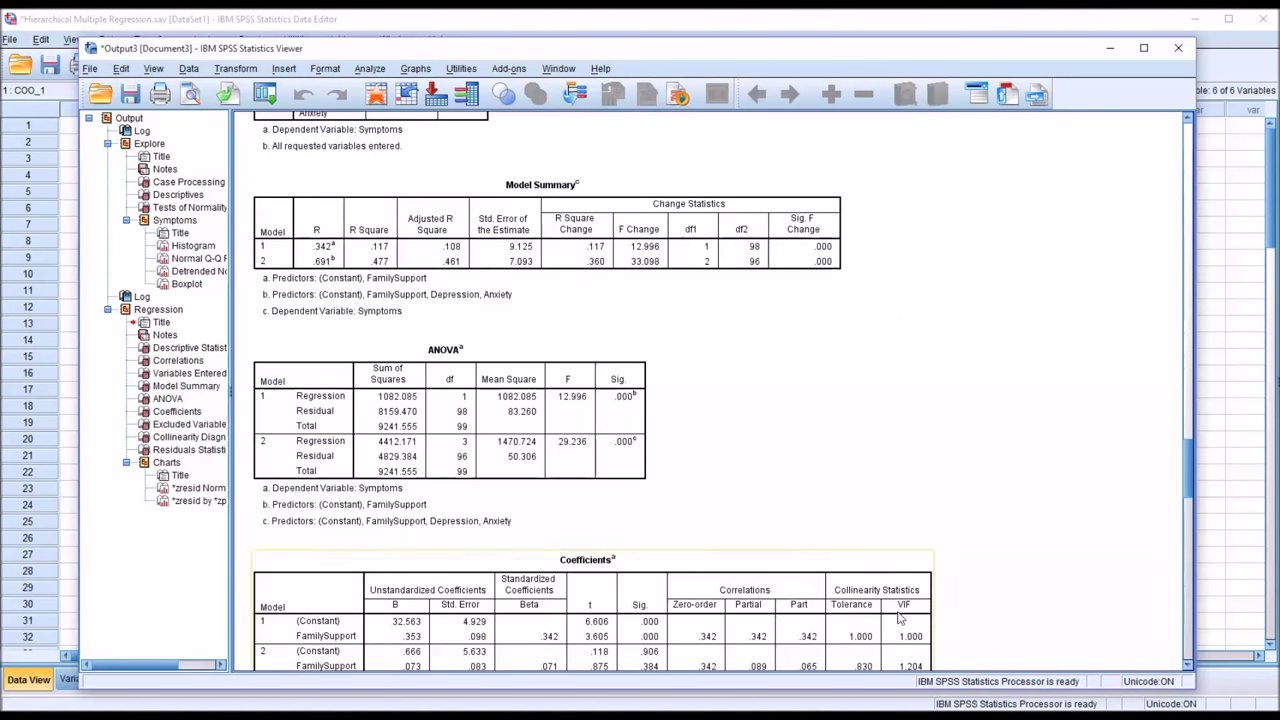
pyautogui.click(829, 286)
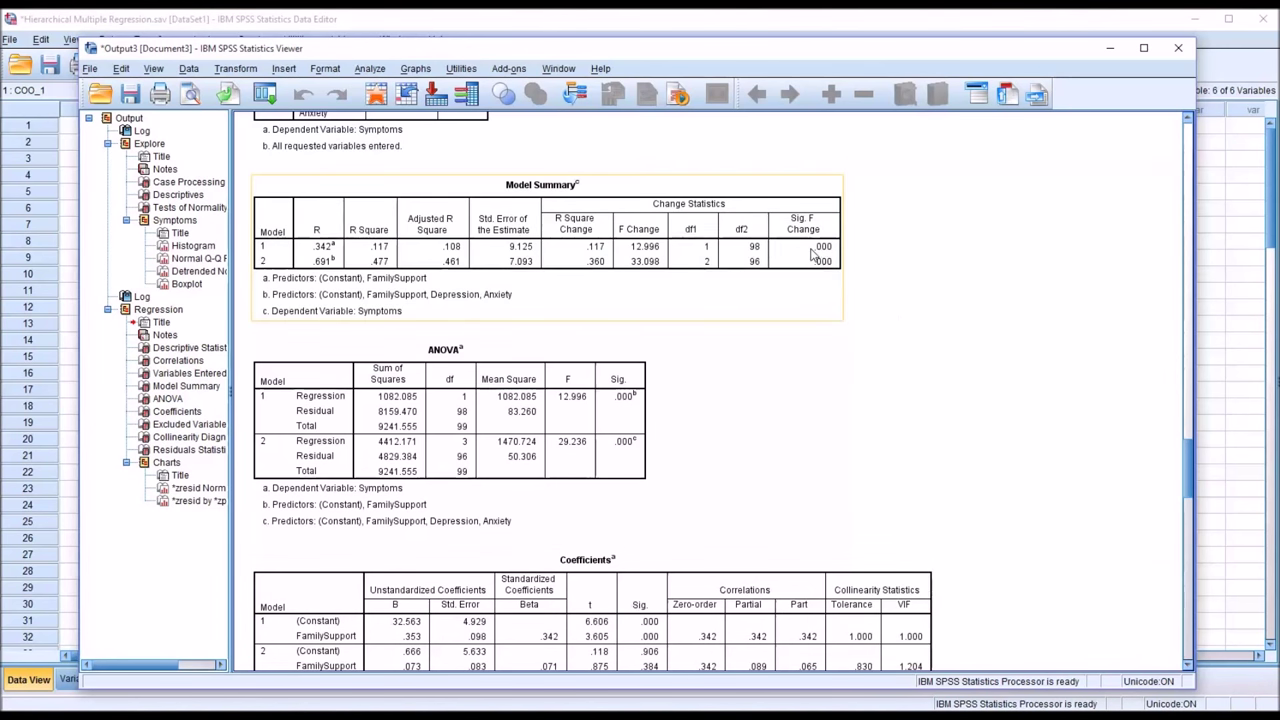
pyautogui.click(903, 622)
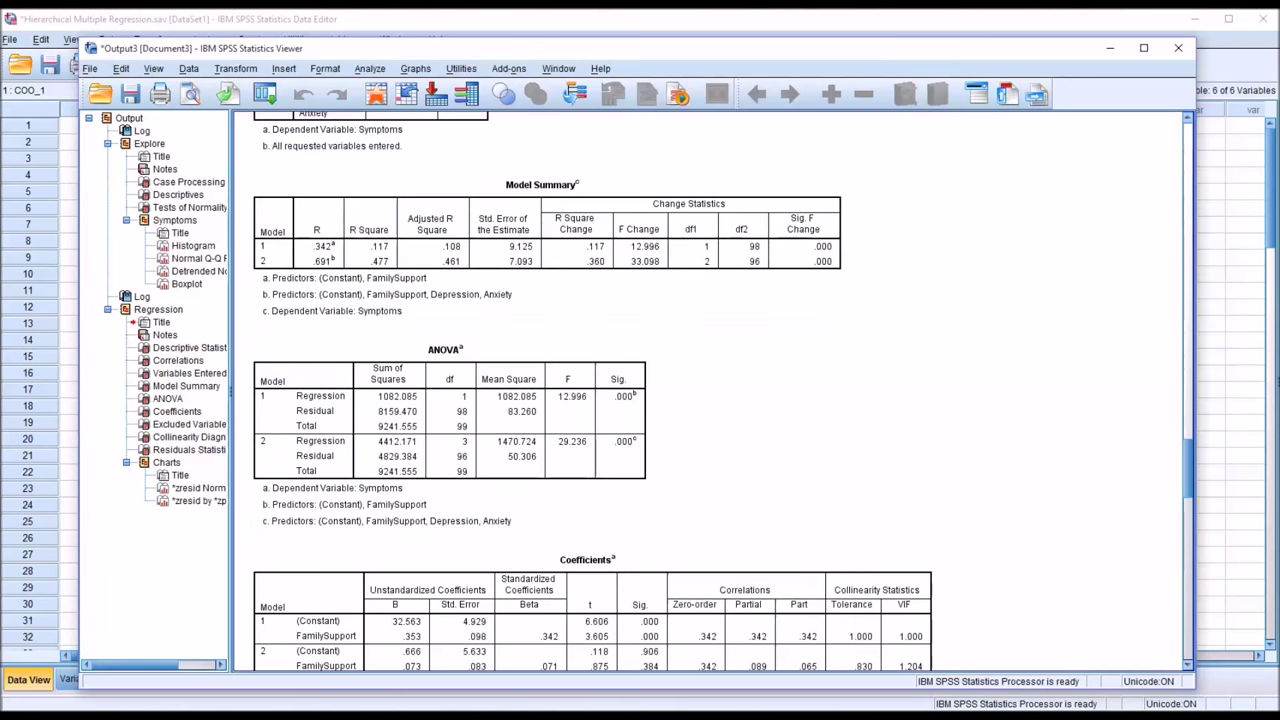
pyautogui.click(833, 246)
pyautogui.click(774, 360)
# Examine the Sig. values of regression models 1 and 2 in the ANOVA table.
pyautogui.click(630, 446)
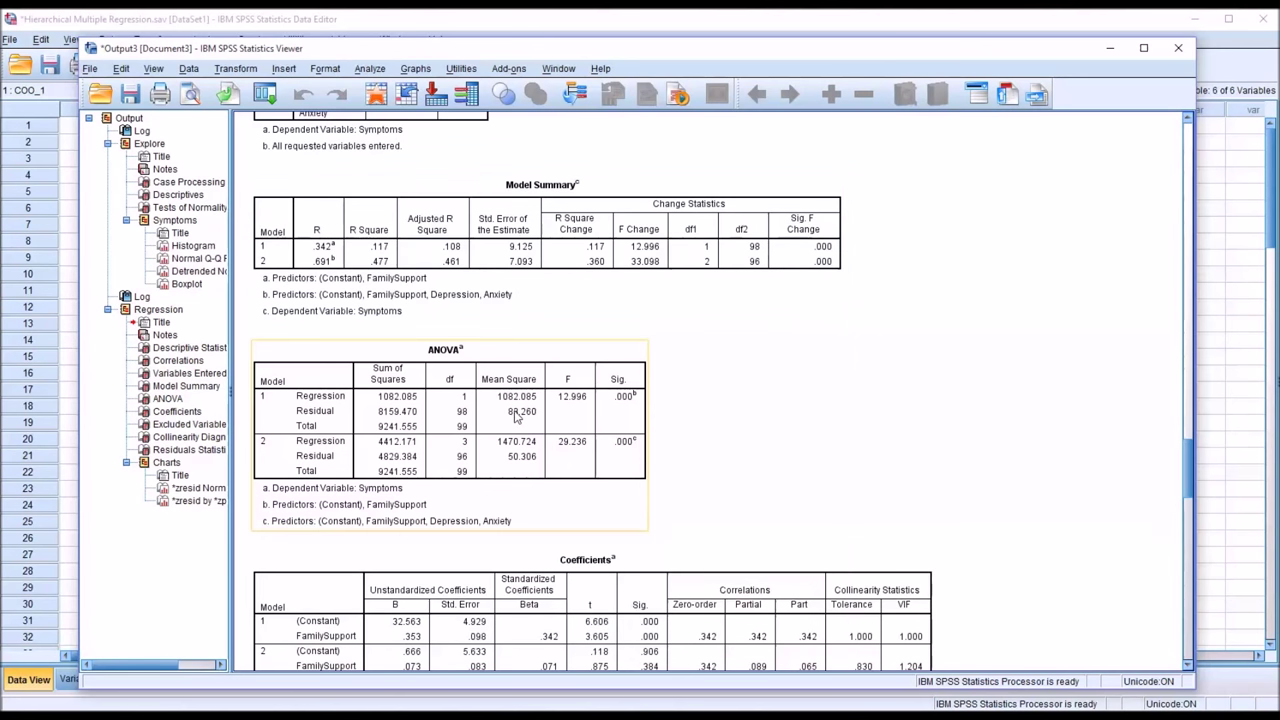
pyautogui.click(760, 520)
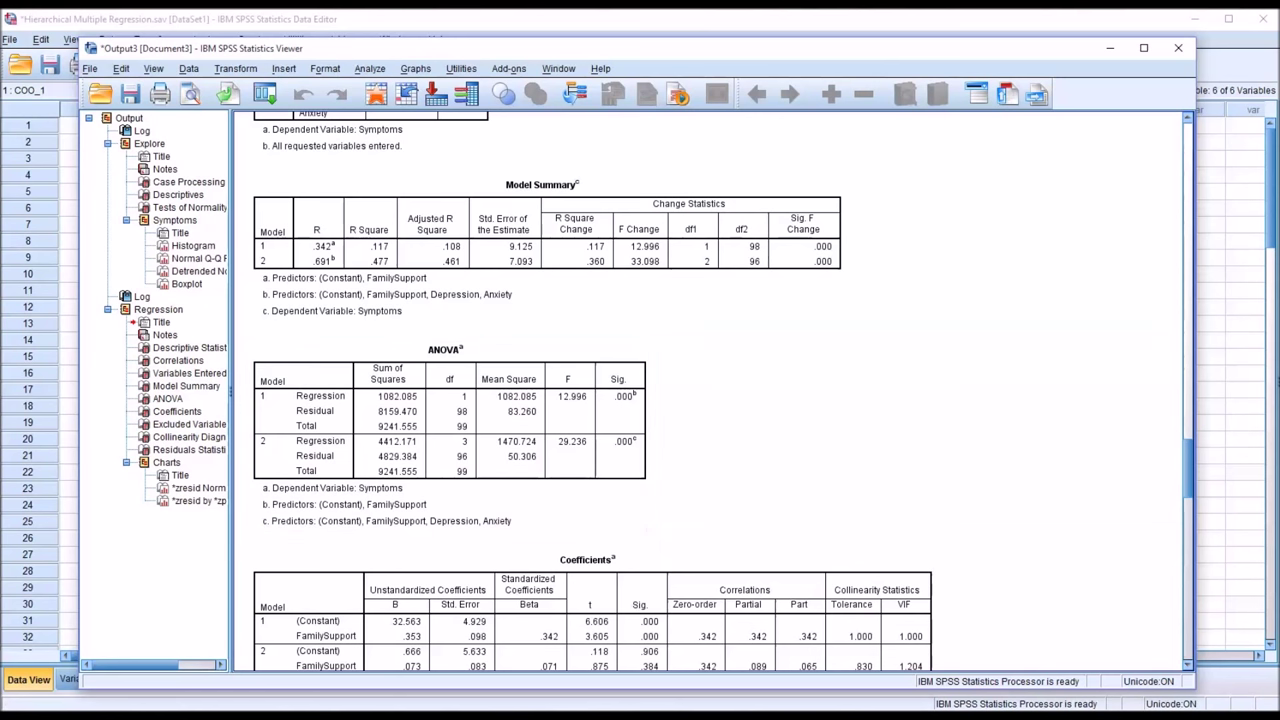
pyautogui.click(620, 420)
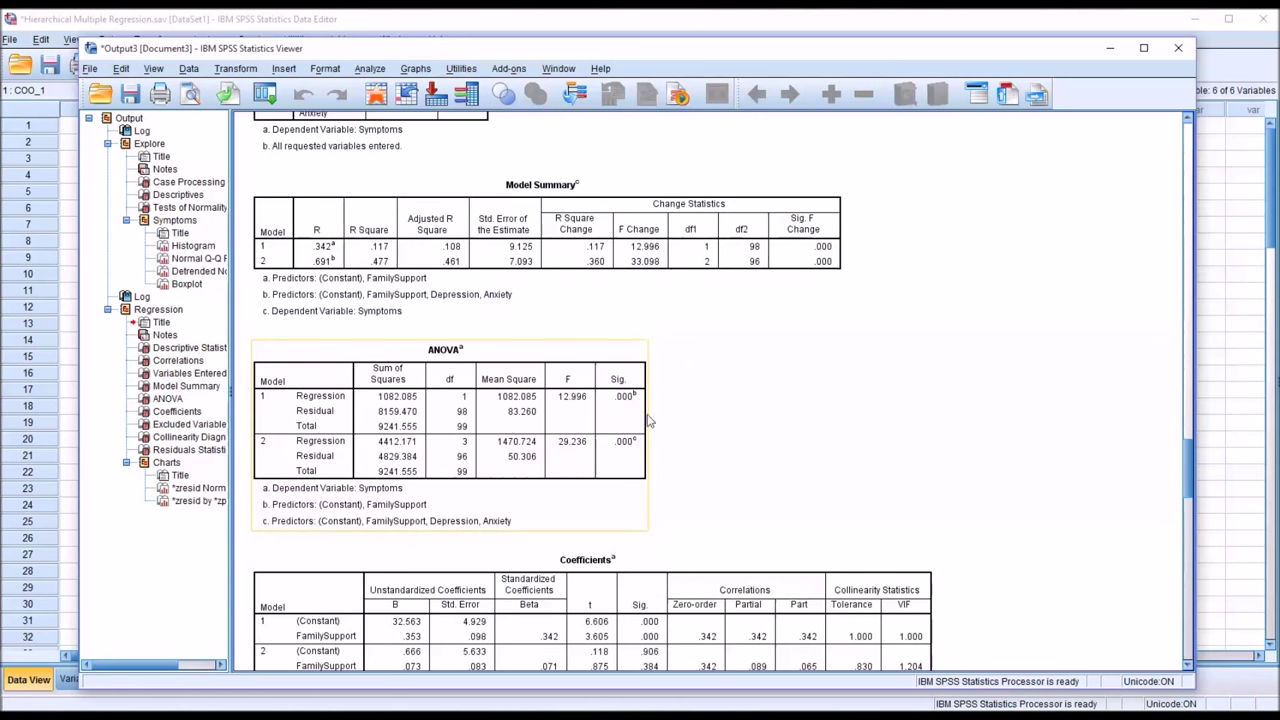
pyautogui.click(748, 508)
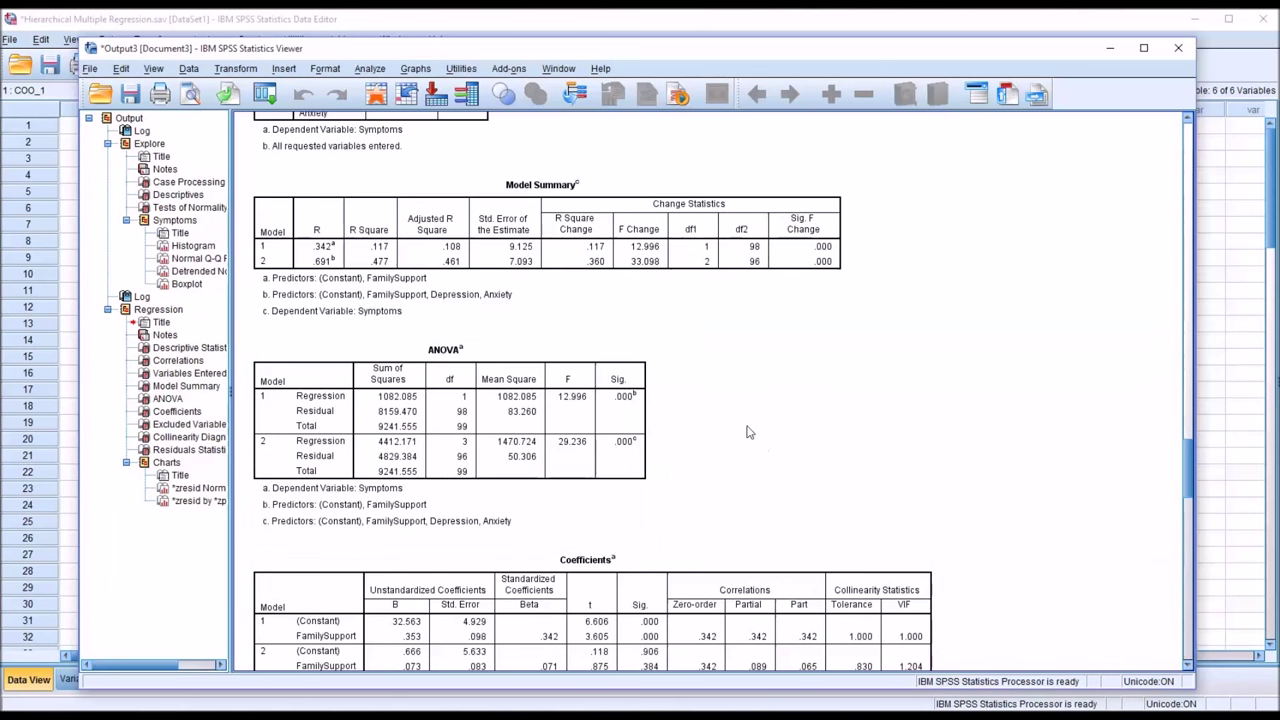
pyautogui.click(630, 442)
pyautogui.click(652, 459)
pyautogui.click(643, 432)
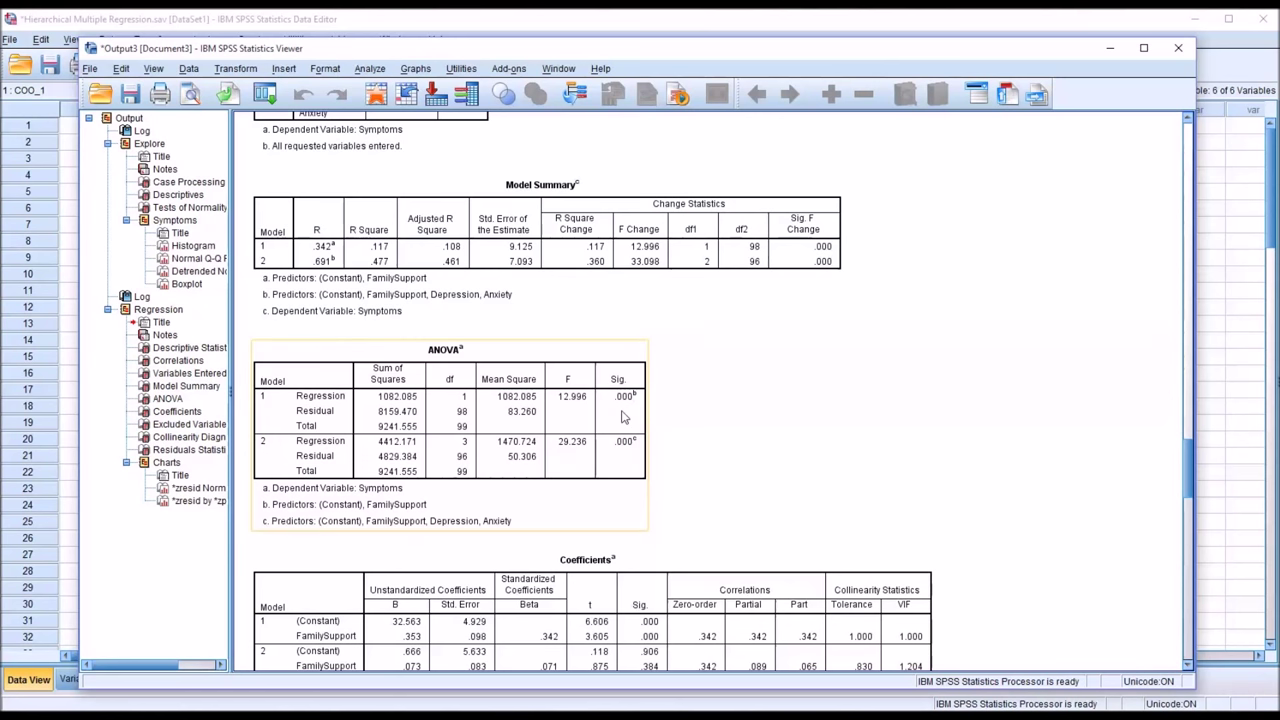
pyautogui.click(650, 451)
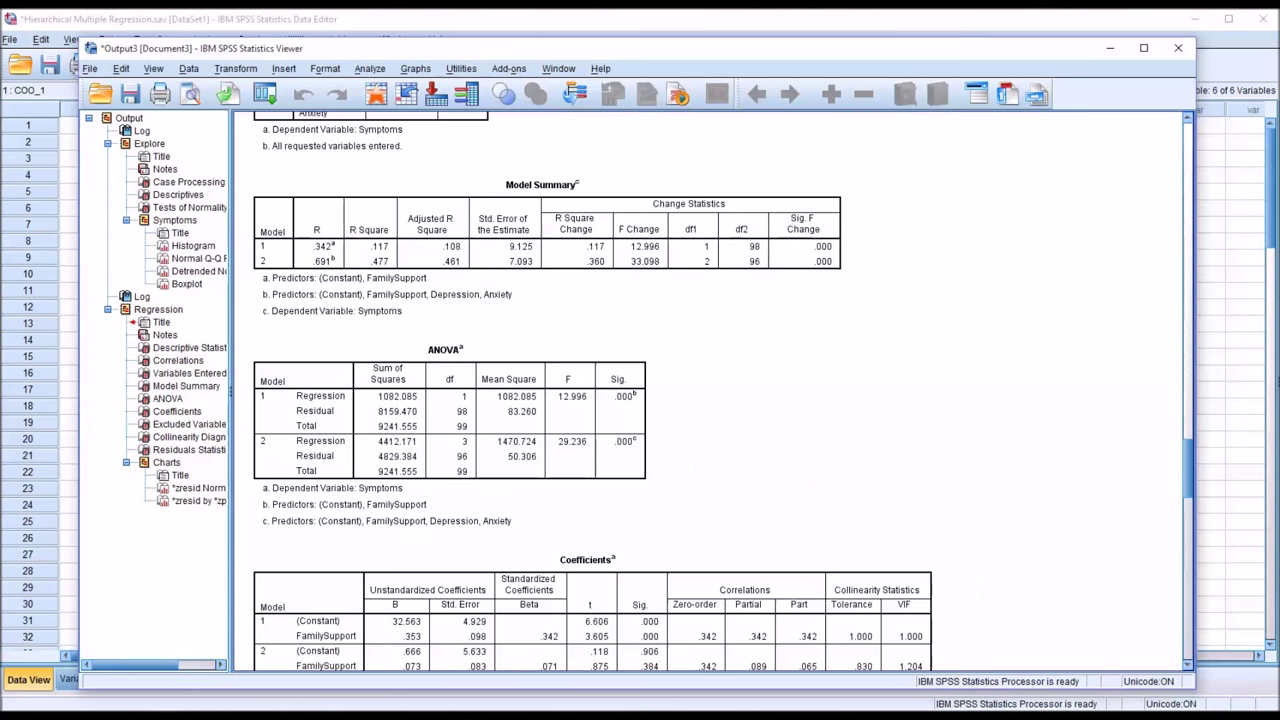
# Bring the full Coefficients table into view and revisit the R Square values and listed predictors in the Model Summary.
pyautogui.click(669, 306)
pyautogui.moveTo(1185, 443); pyautogui.dragTo(1186, 448)
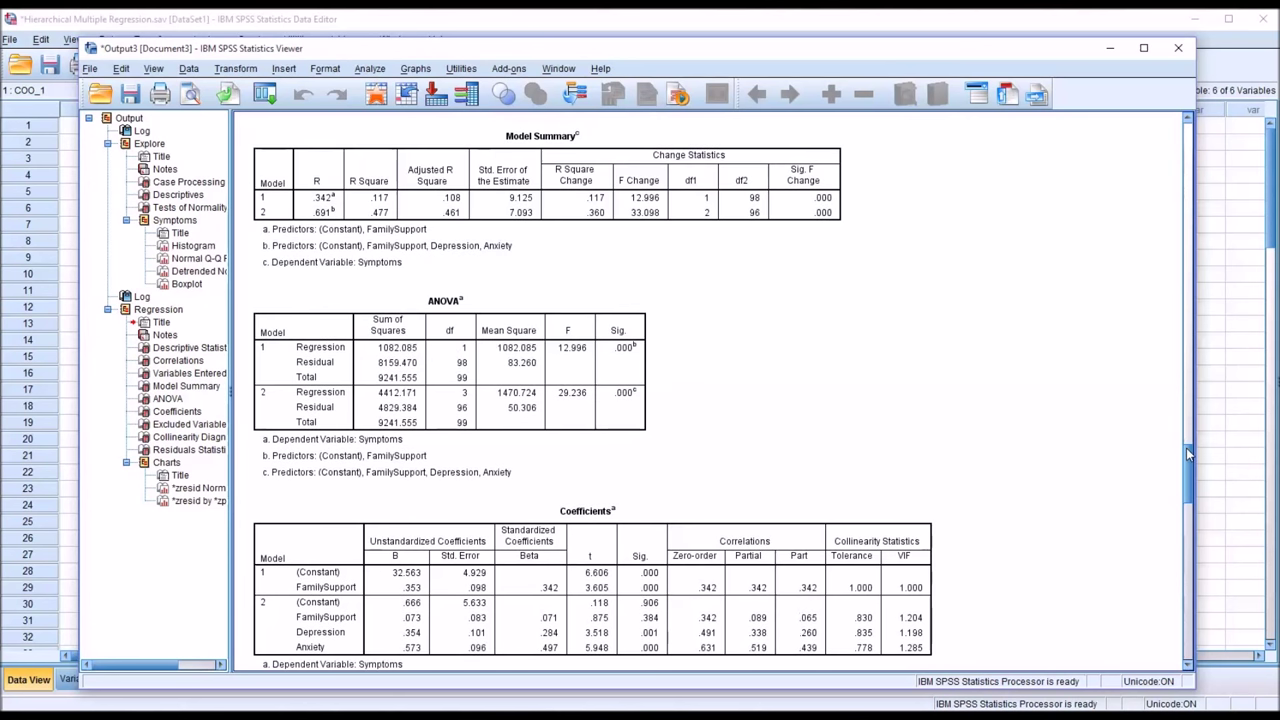
pyautogui.click(385, 235)
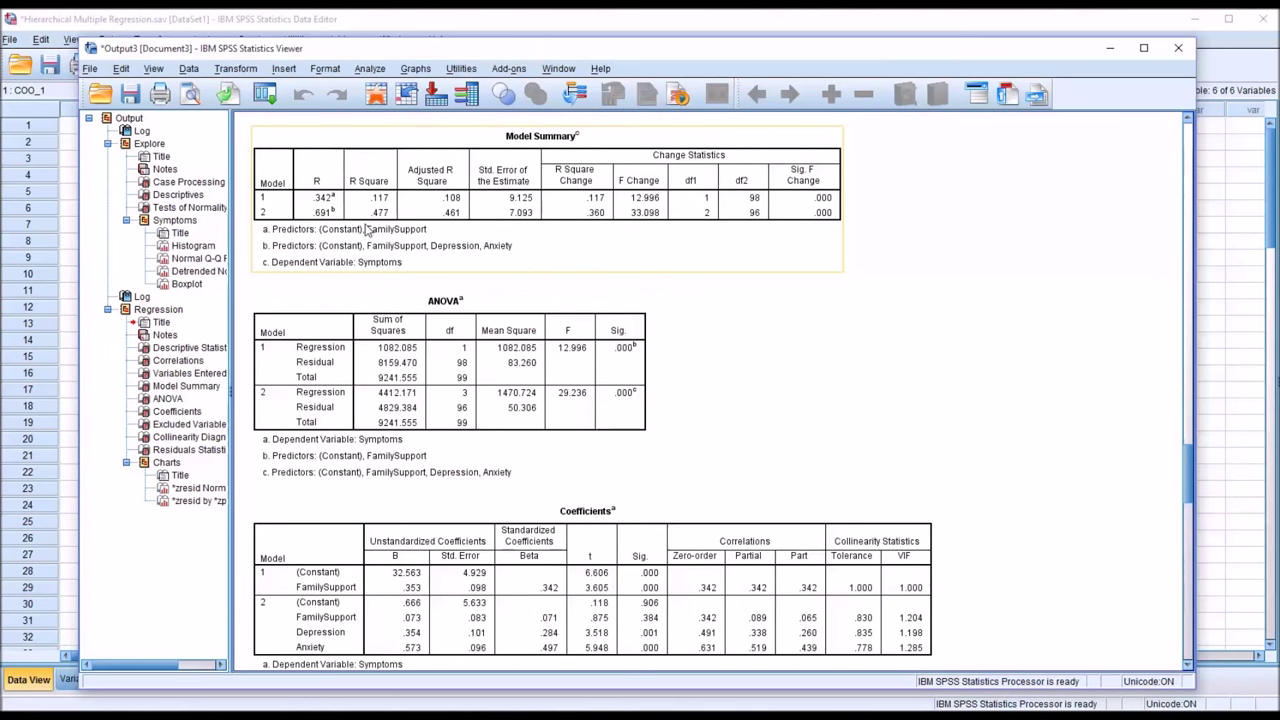